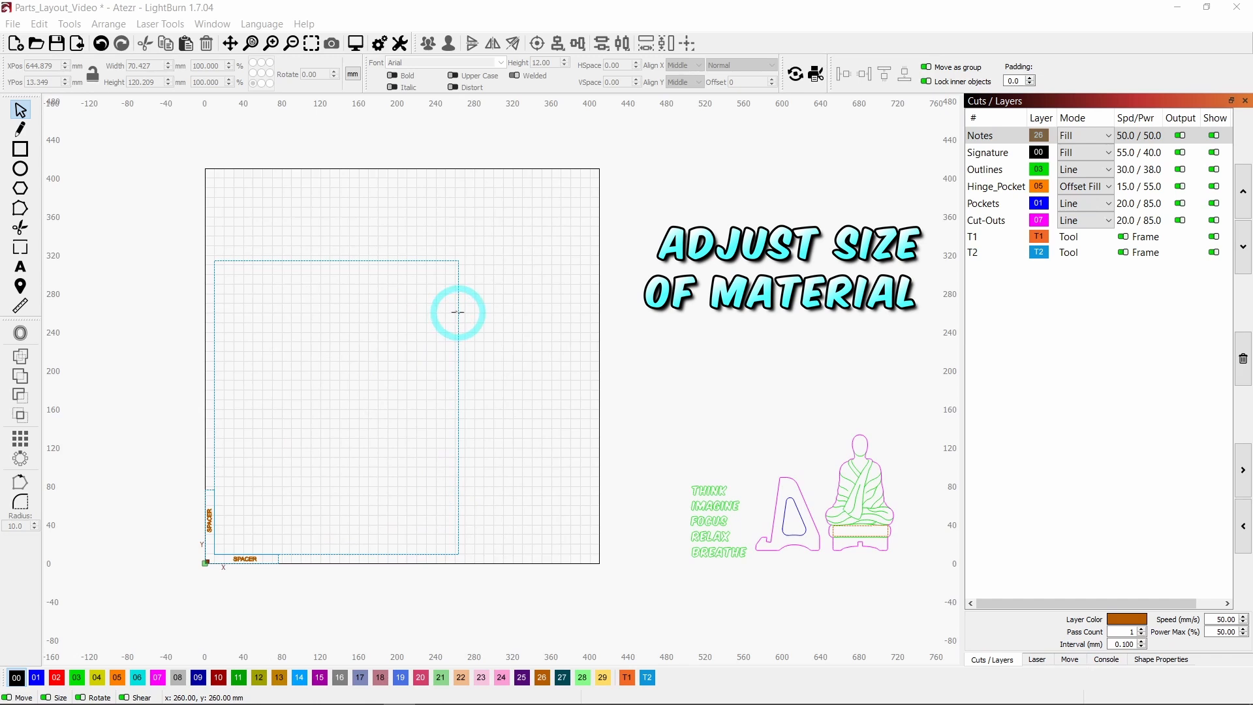
- Switch the units to inches and resize the dashed material rectangle to 7.75 in wide by 13 in high
click(353, 76)
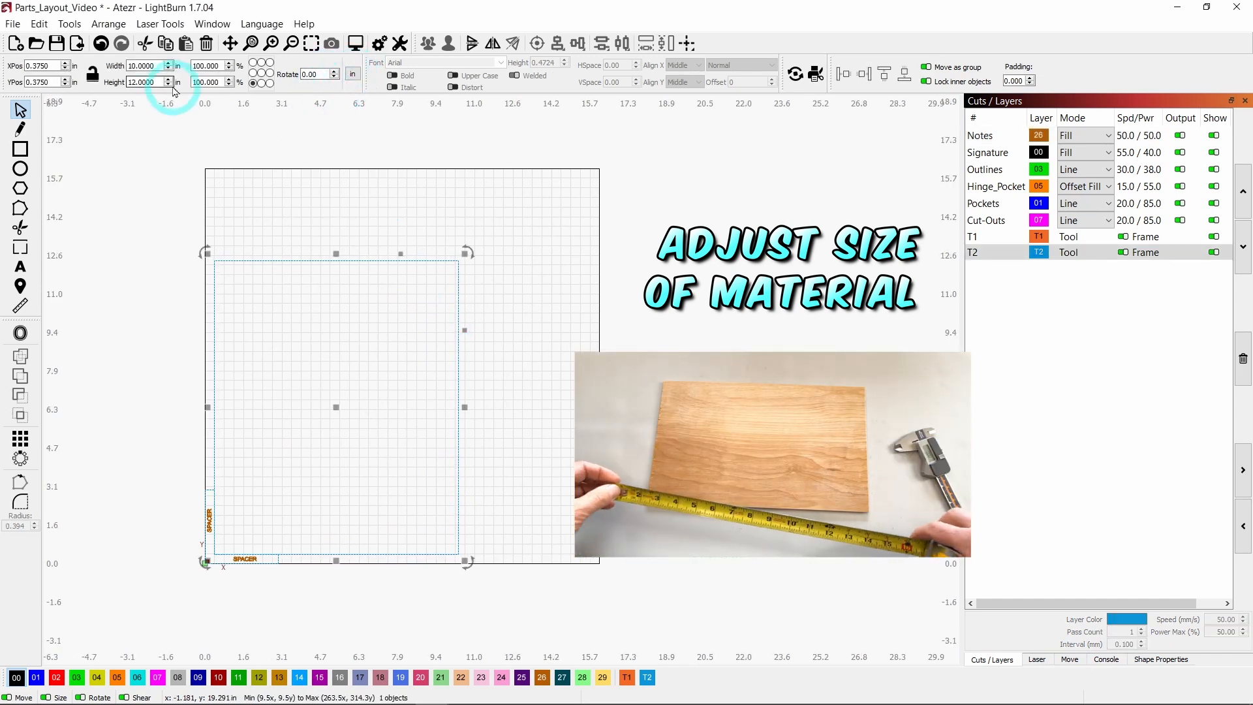
drag(154, 67, 121, 72)
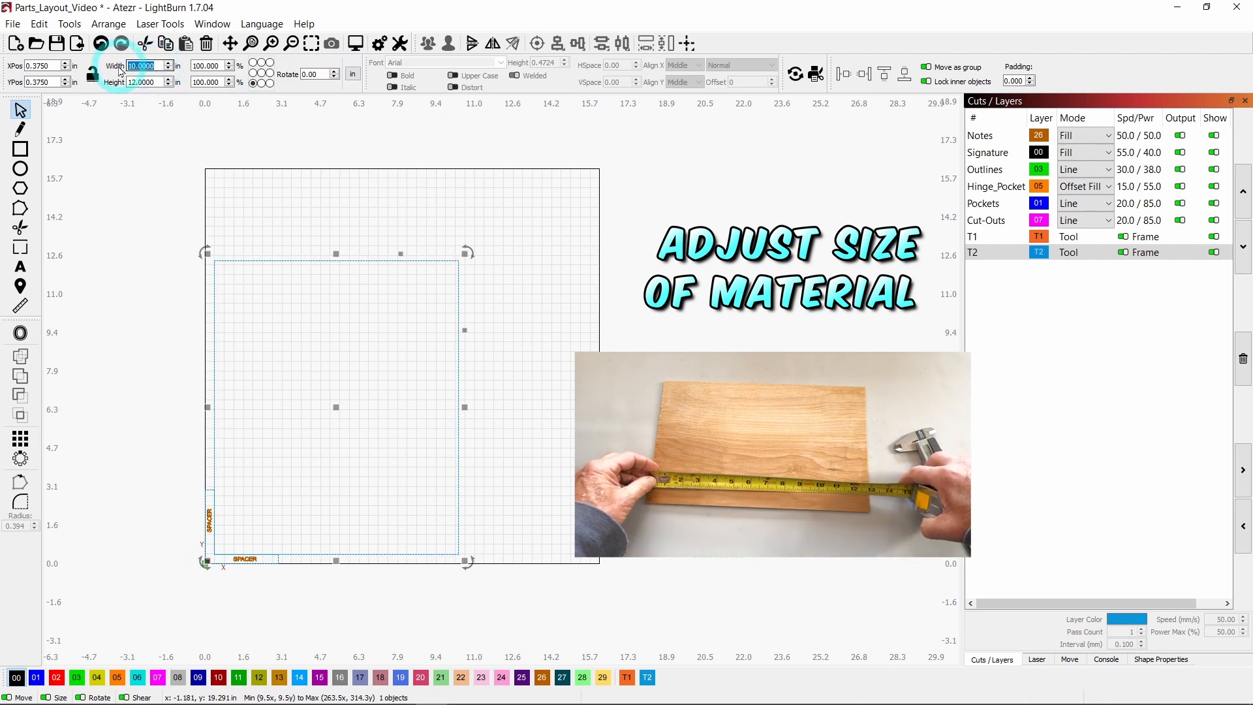
text(7.)
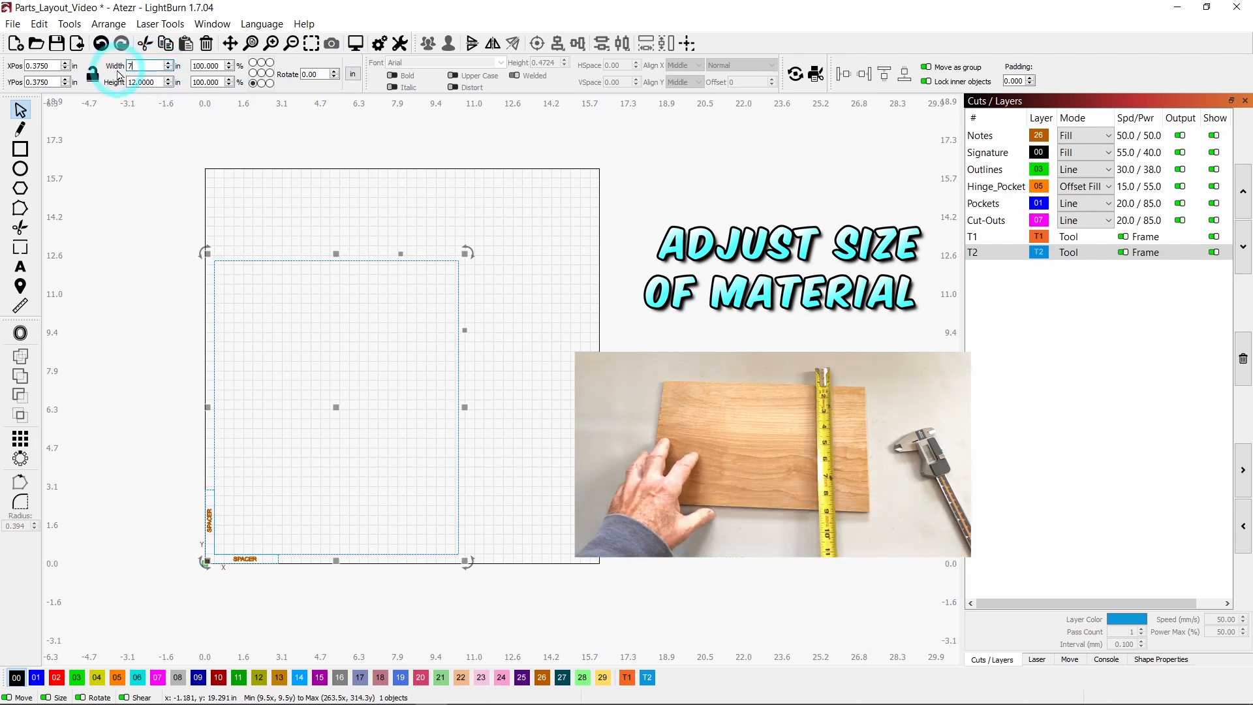
text(7)
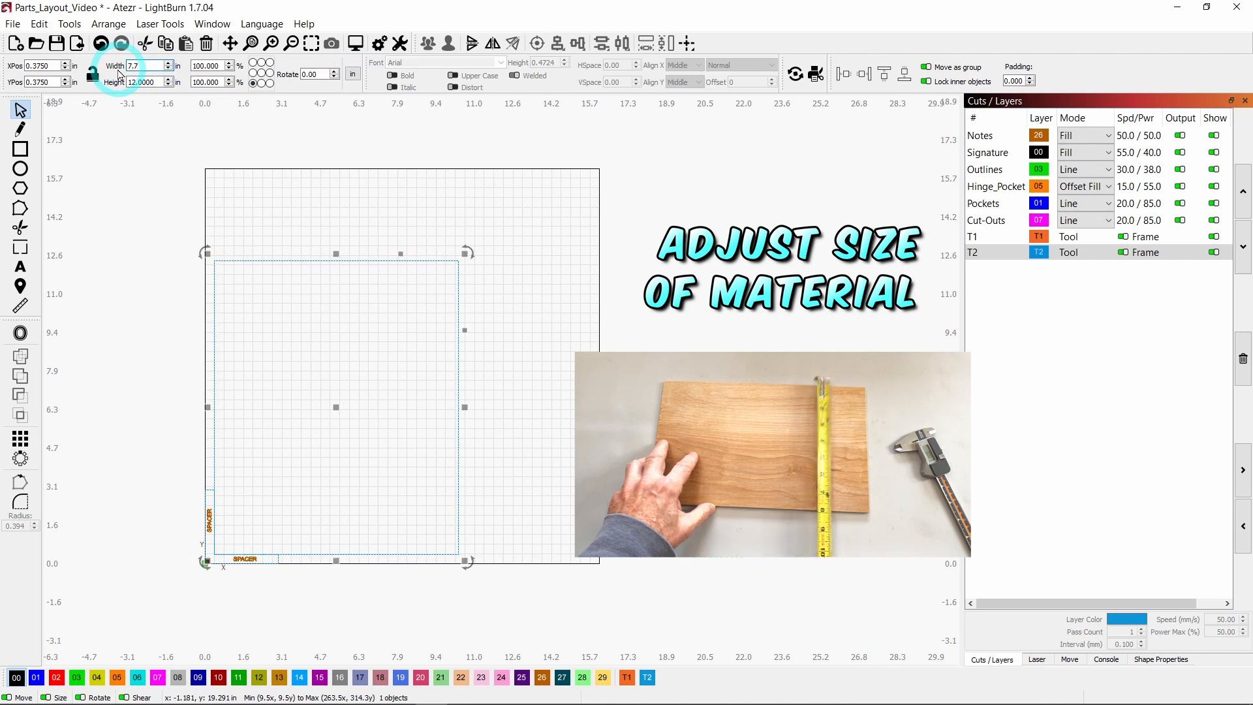
text(5)
drag(159, 83, 121, 83)
text(13)
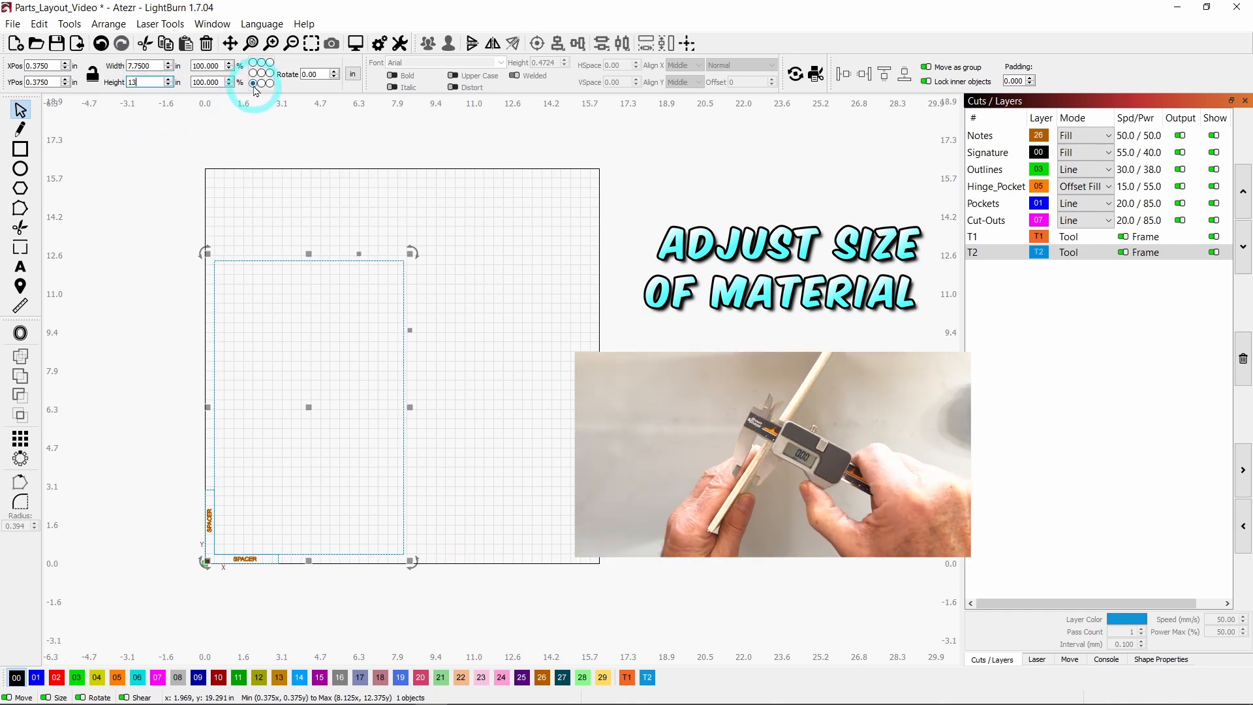
- Move the A-shaped stand and the seated figure together into the material rectangle, at about X 0.72 in, Y 0.78 in
click(906, 497)
drag(911, 425, 756, 580)
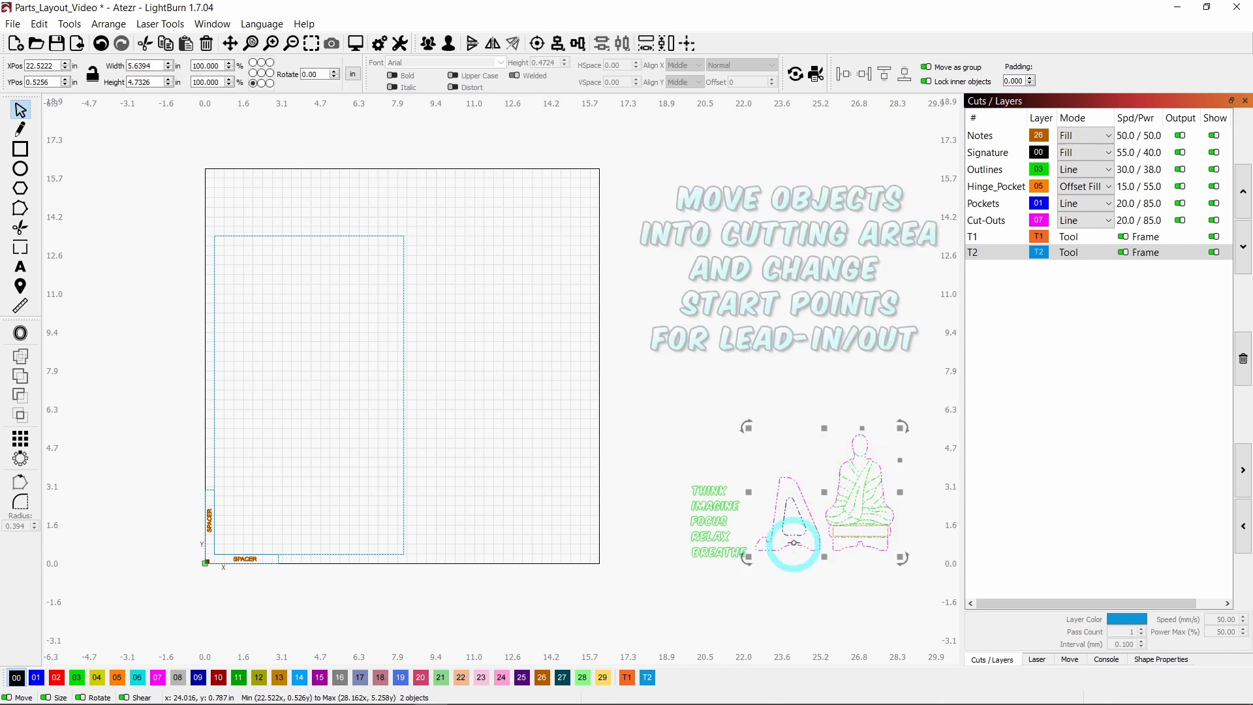
drag(824, 491, 297, 484)
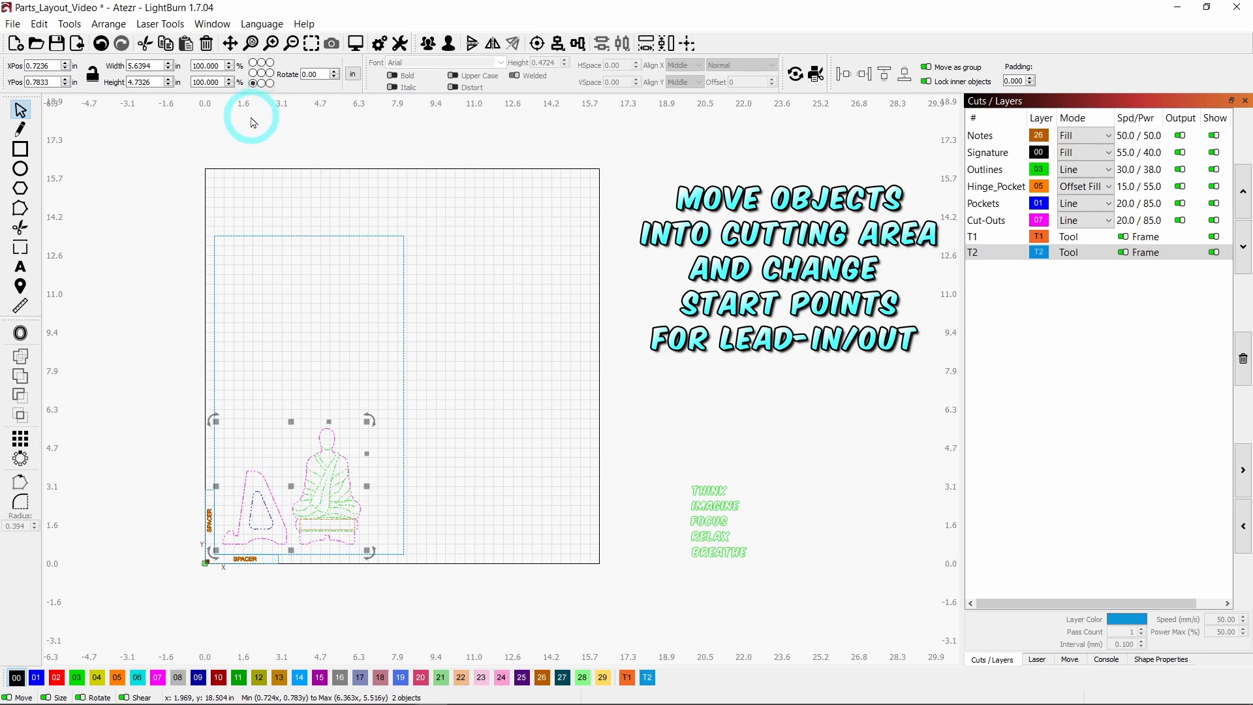
- Preview the cut paths and inspect the lead-in positions on the stand and the seated figure
click(356, 43)
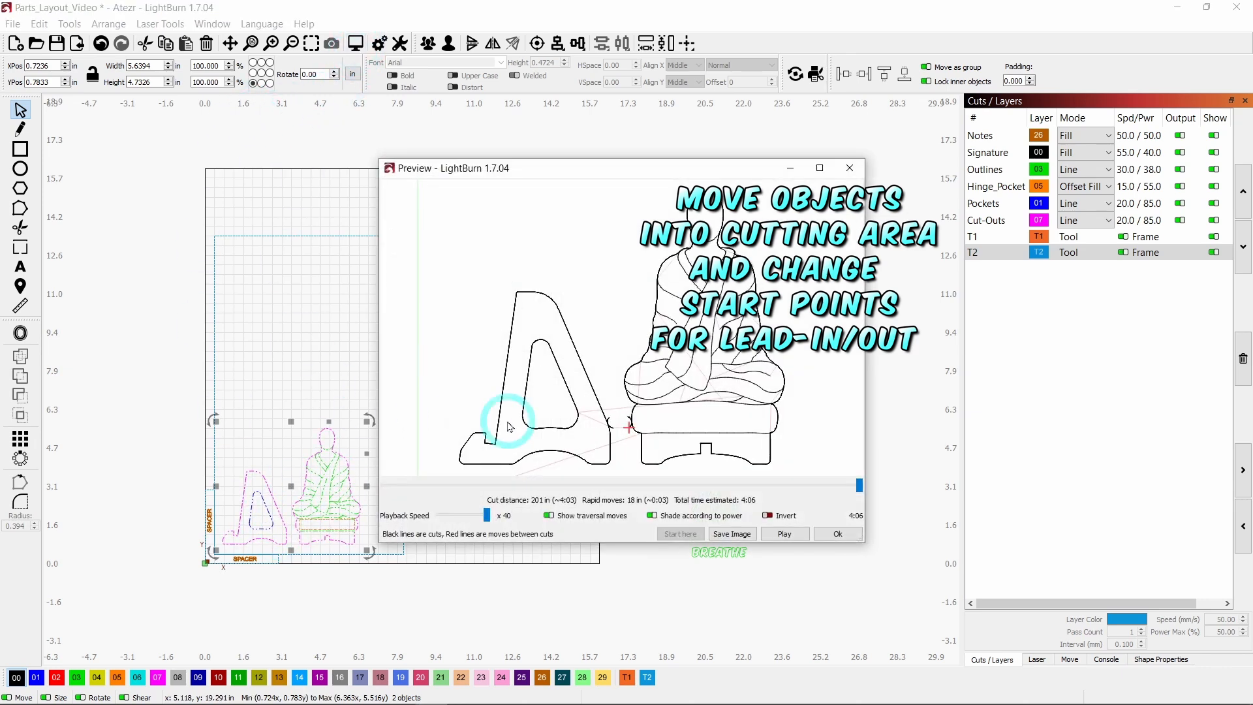
scroll(628, 431, up, 5)
scroll(540, 373, down, 5)
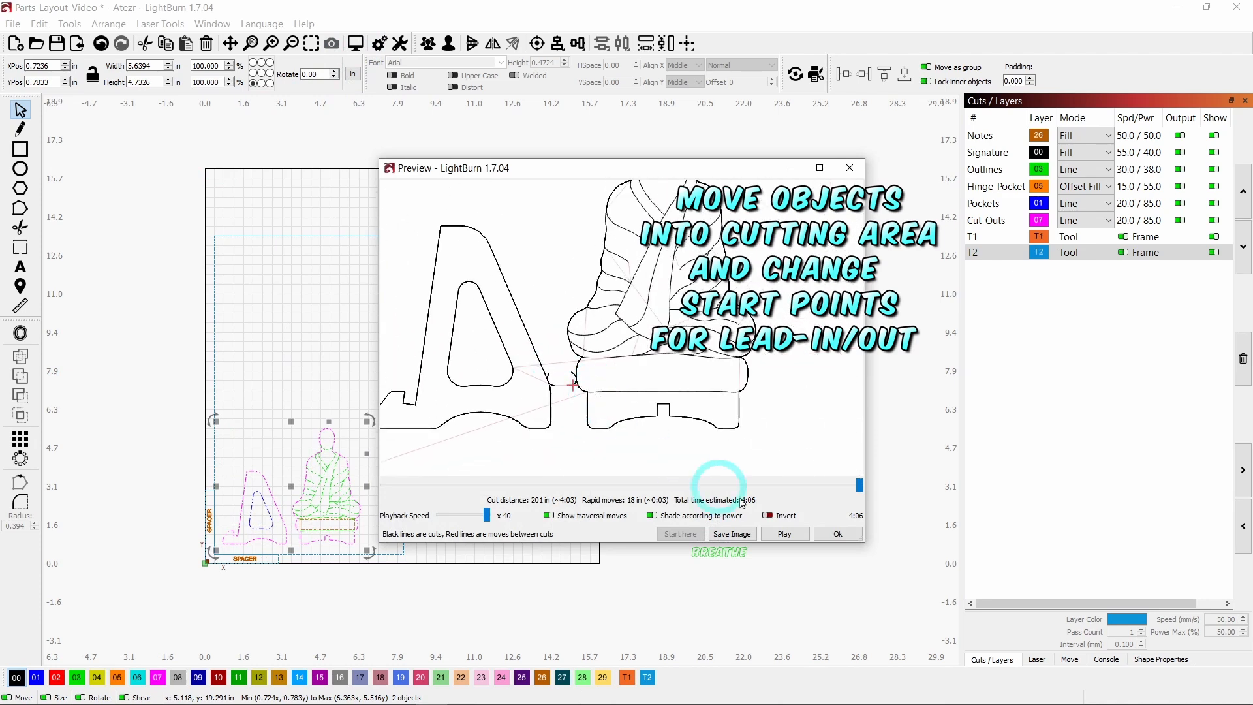
click(838, 534)
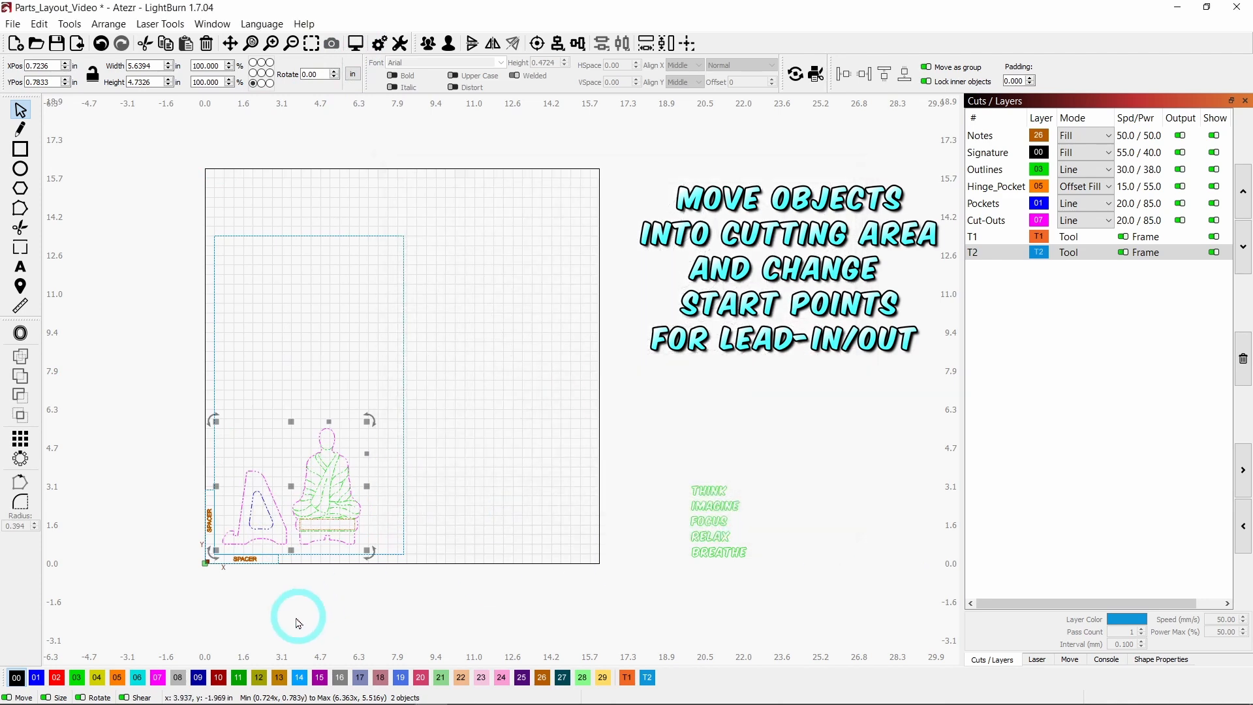
- Ungroup the seated figure so its individual outlines can be edited
click(297, 617)
scroll(242, 567, up, 1)
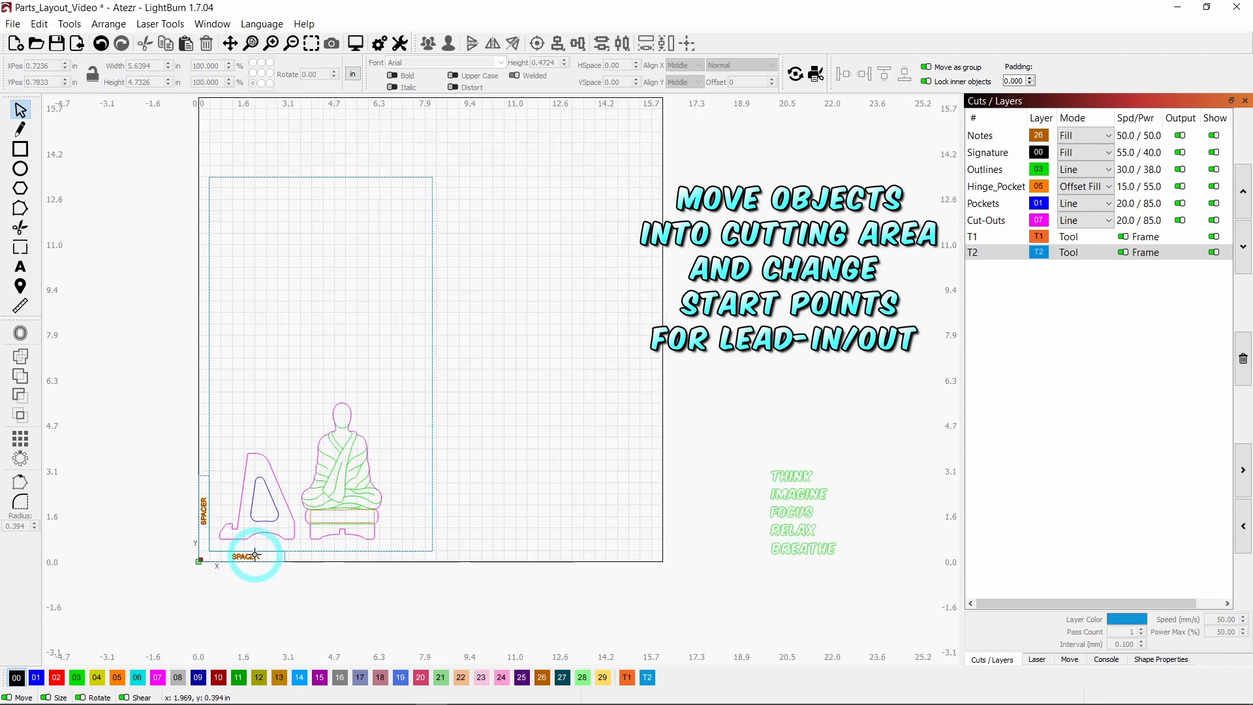
scroll(254, 556, up, 1)
click(378, 512)
click(449, 43)
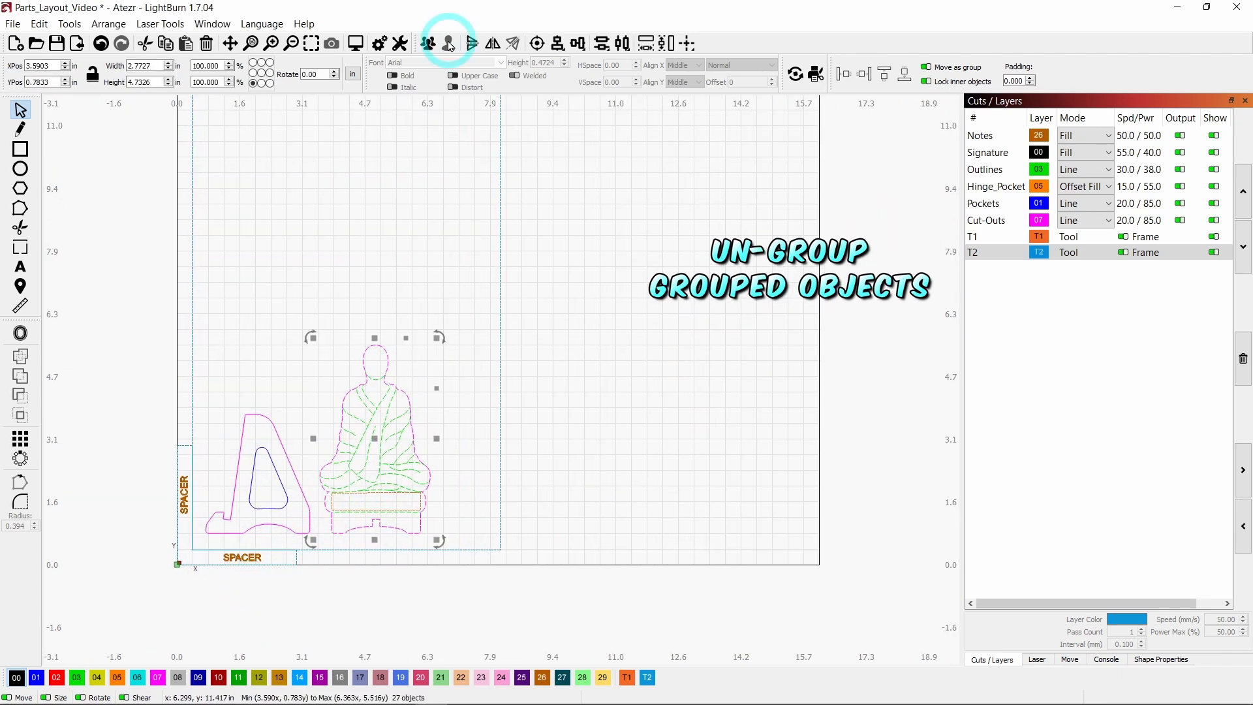
- Set the figure outline's start point on the flat bottom edge of its left foot, and regroup the figure
click(20, 483)
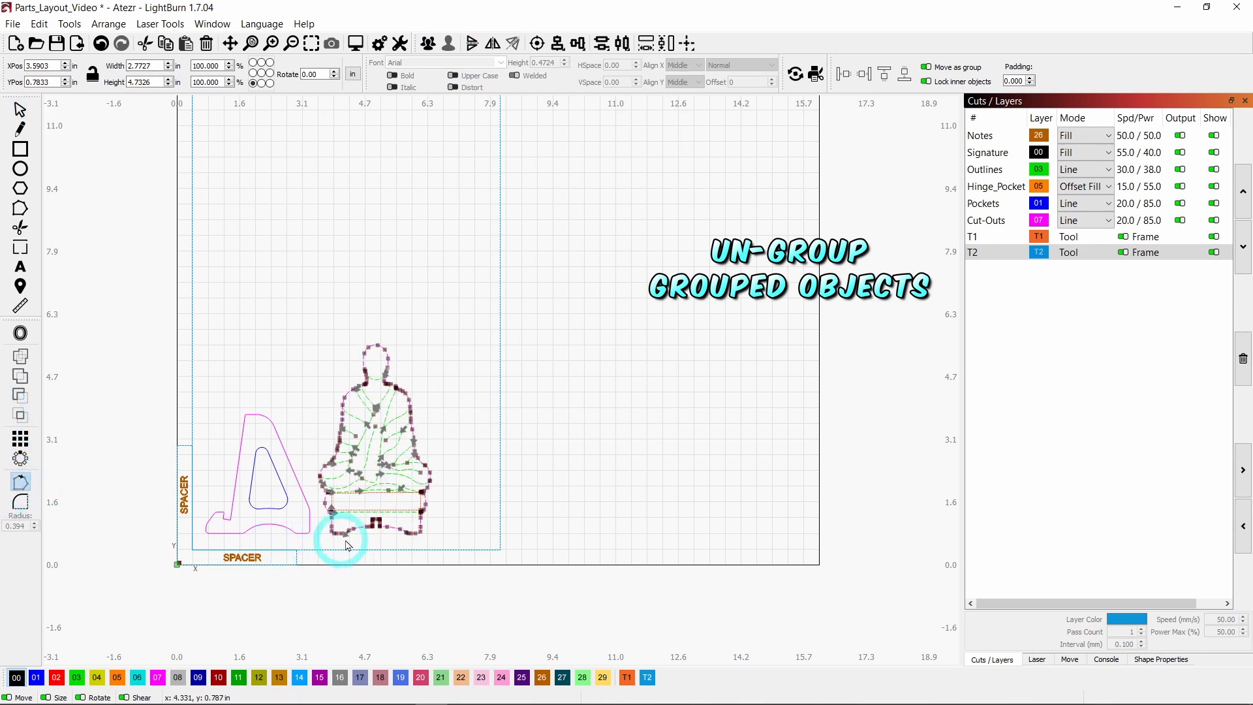
scroll(369, 538, up, 2)
scroll(378, 532, up, 6)
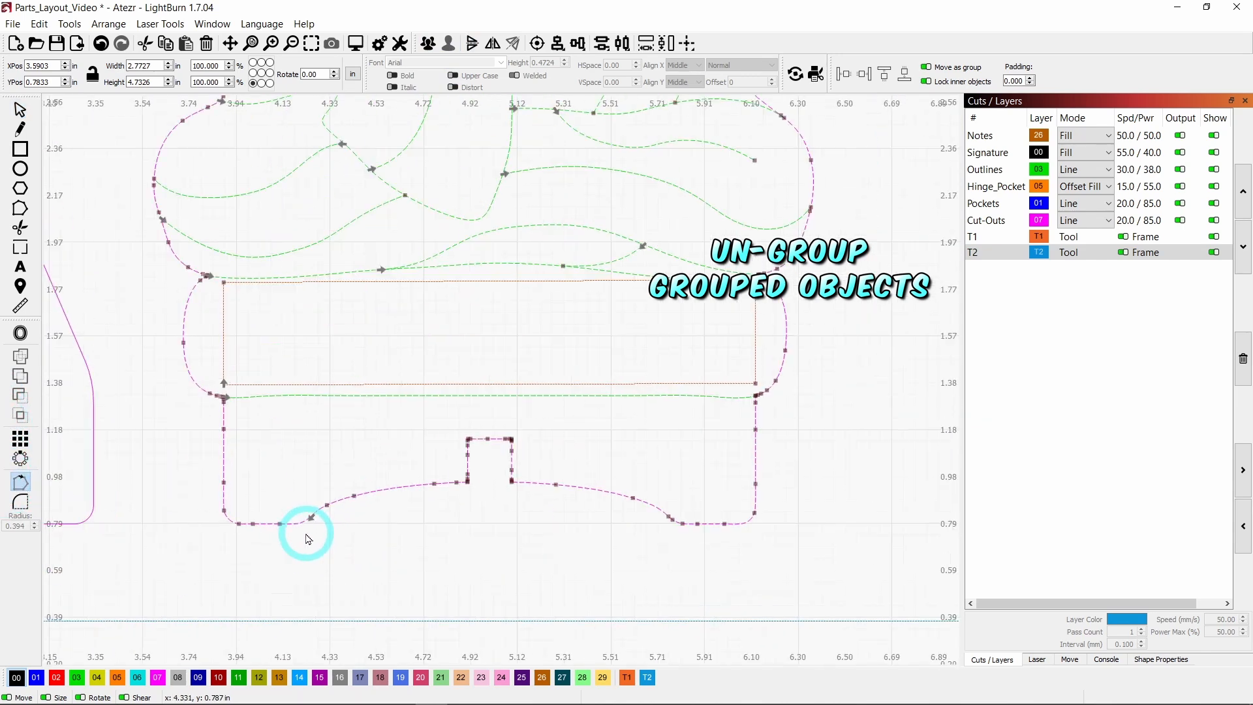
scroll(277, 534, up, 1)
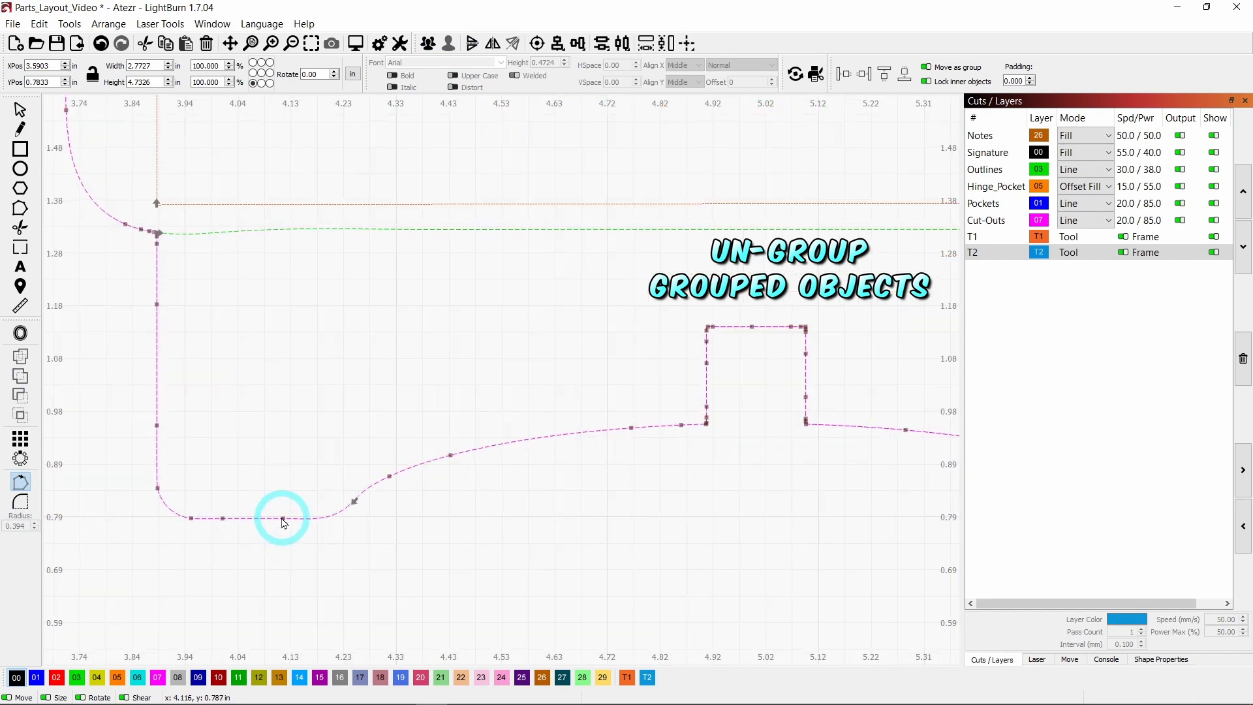
scroll(282, 520, down, 6)
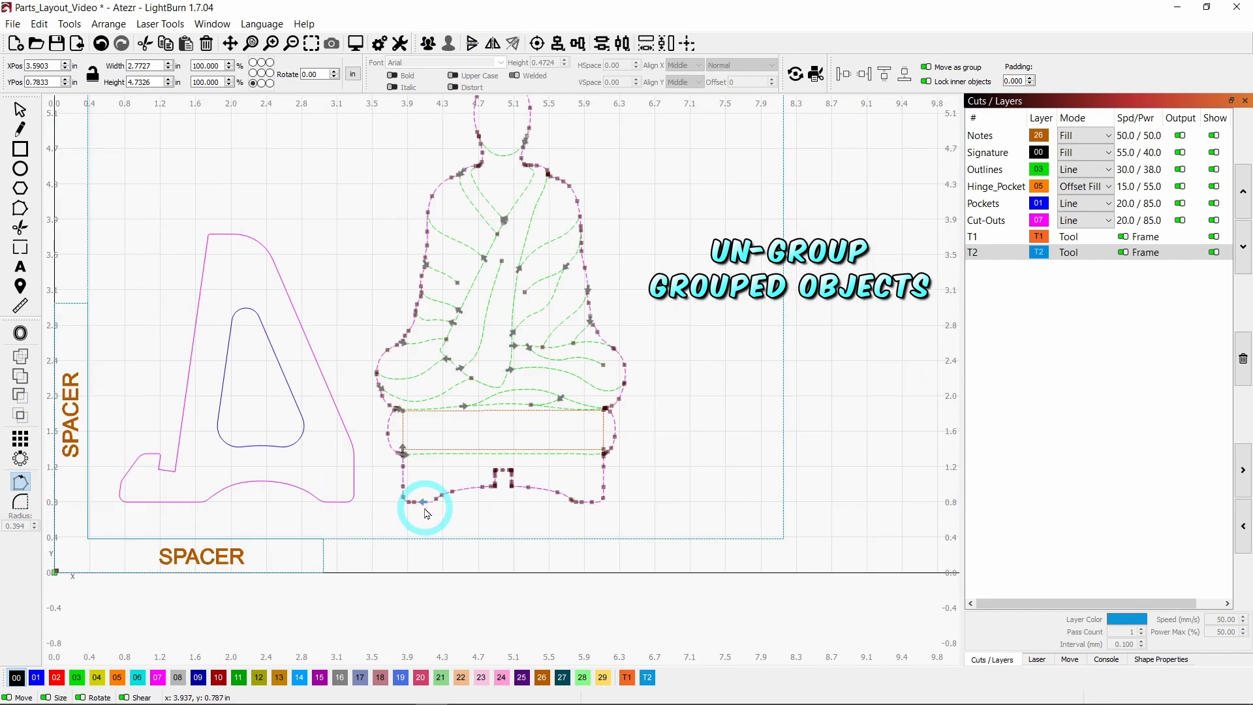
click(429, 44)
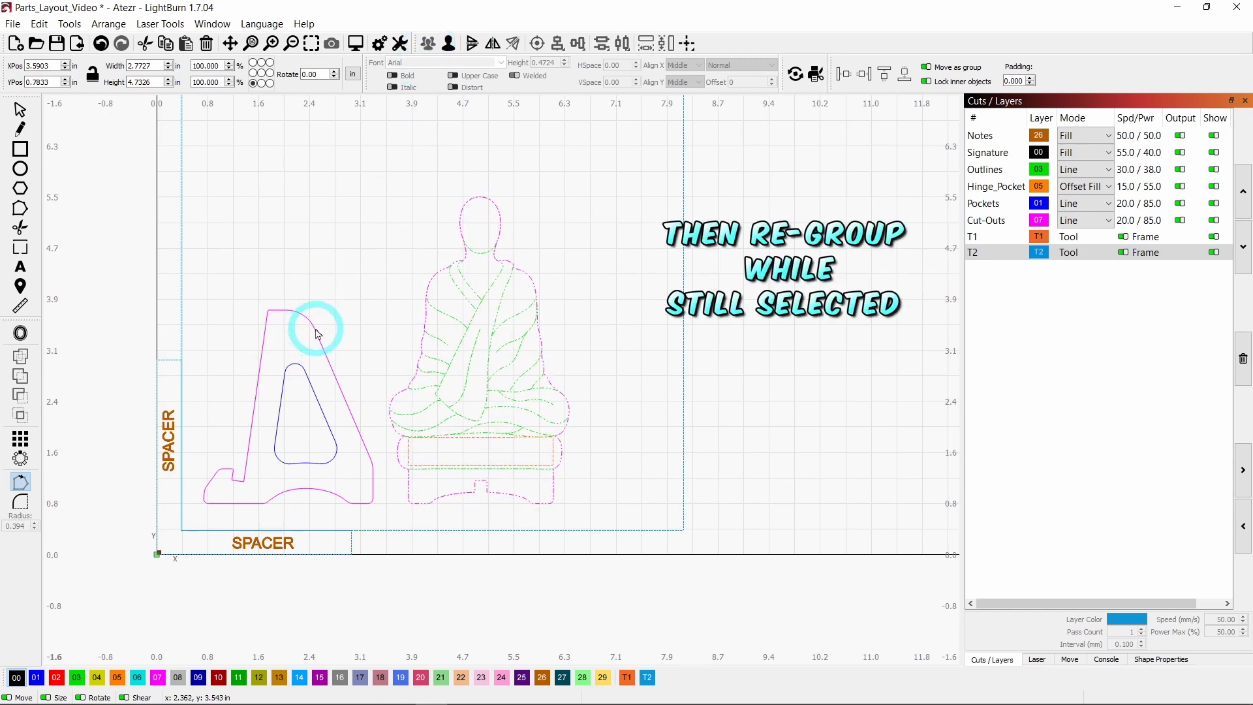
- Ungroup the A-shaped stand into its outer outline and inner pocket
click(20, 110)
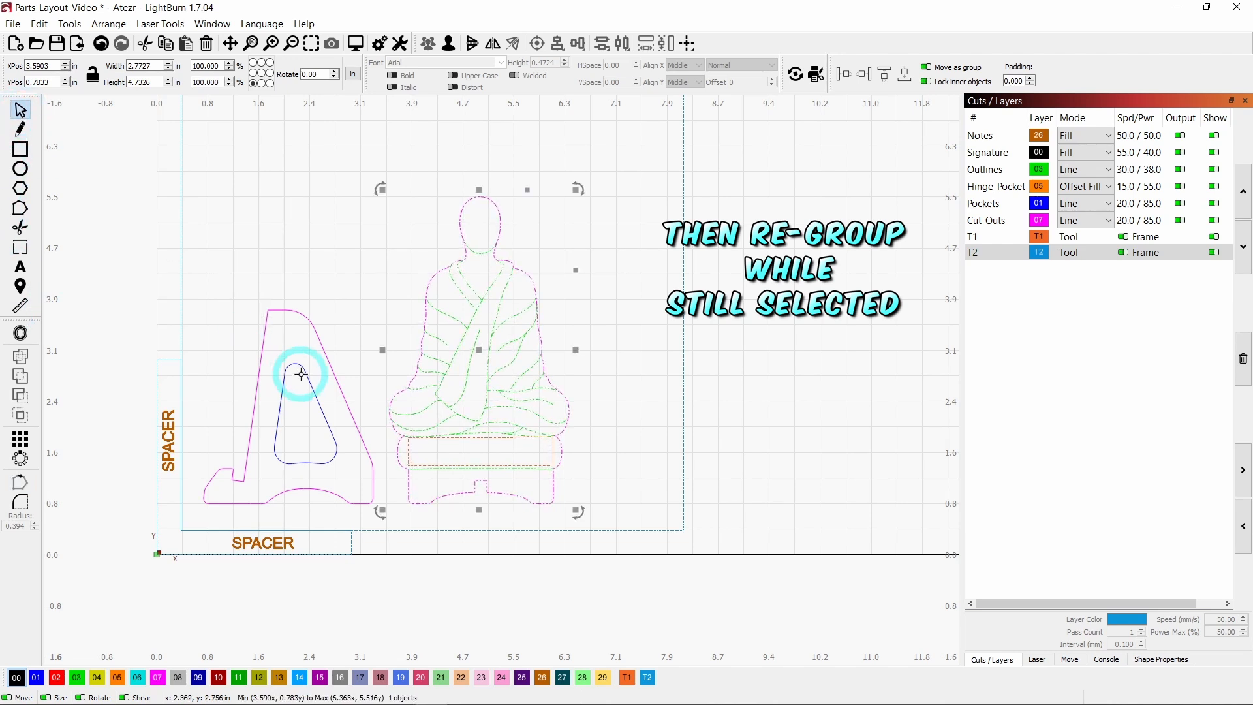
click(328, 363)
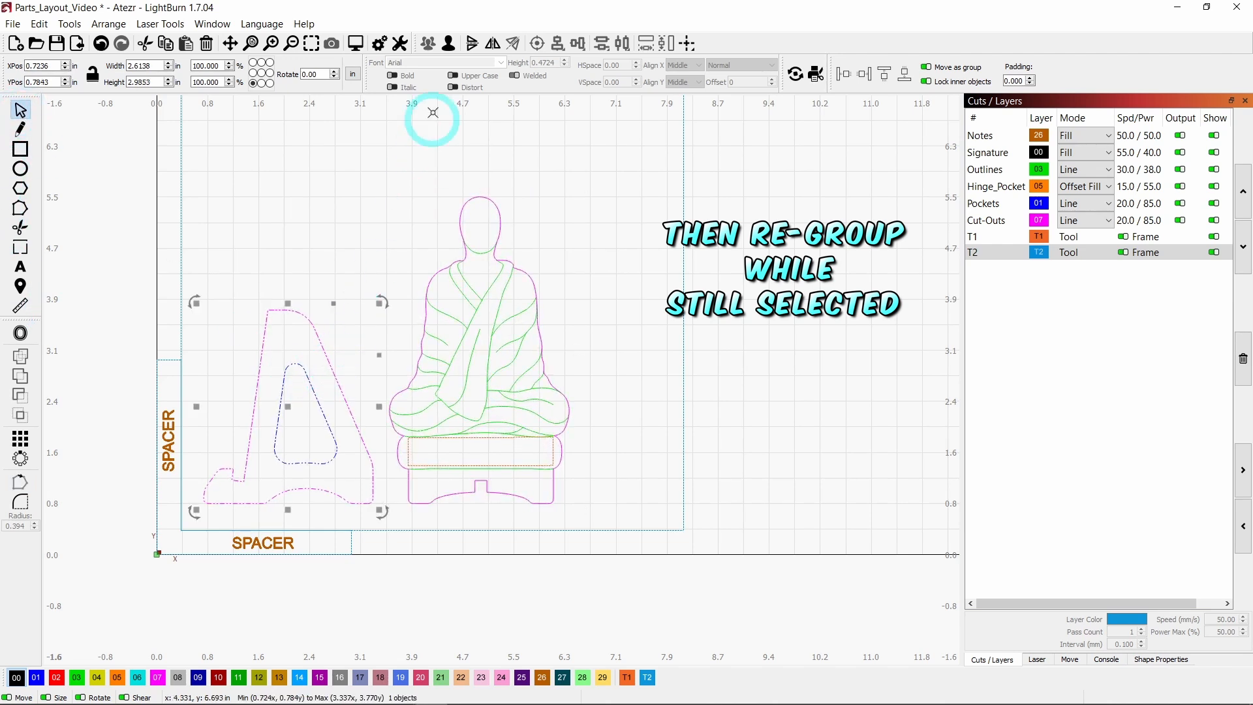
click(449, 43)
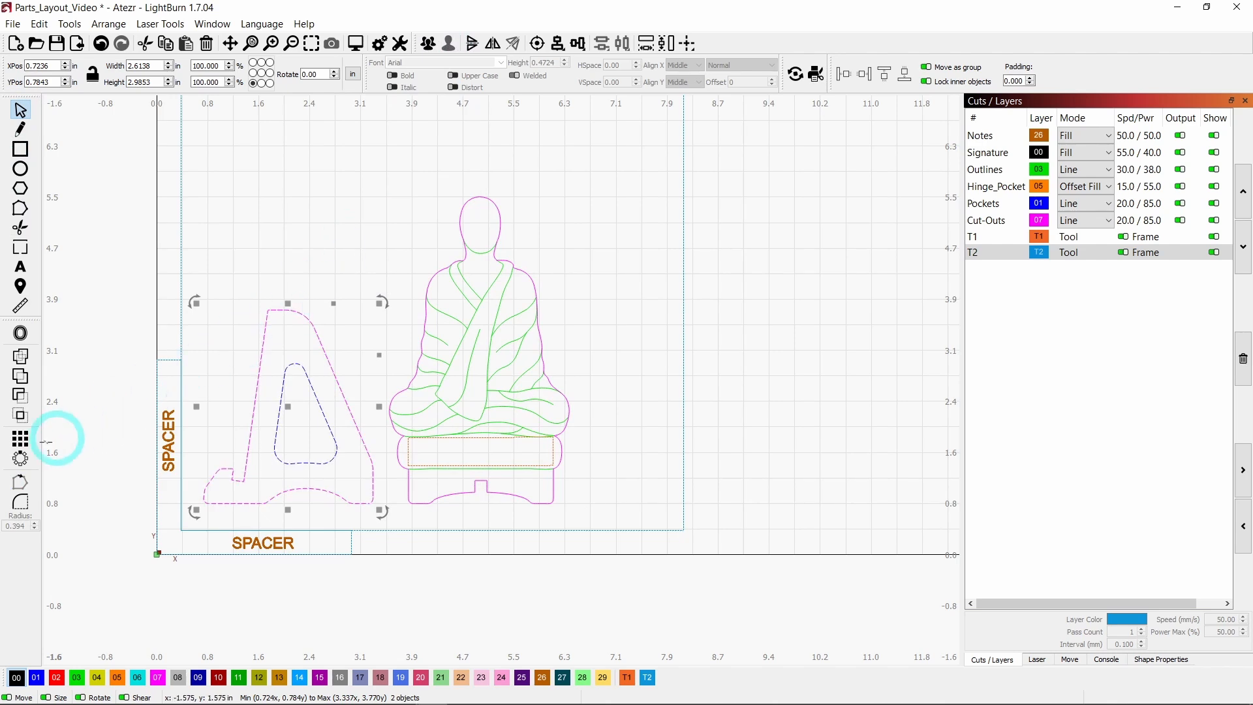
- Set the stand outline's start point on the flat bottom edge just left of the arch, and regroup the stand
click(20, 484)
scroll(252, 504, up, 3)
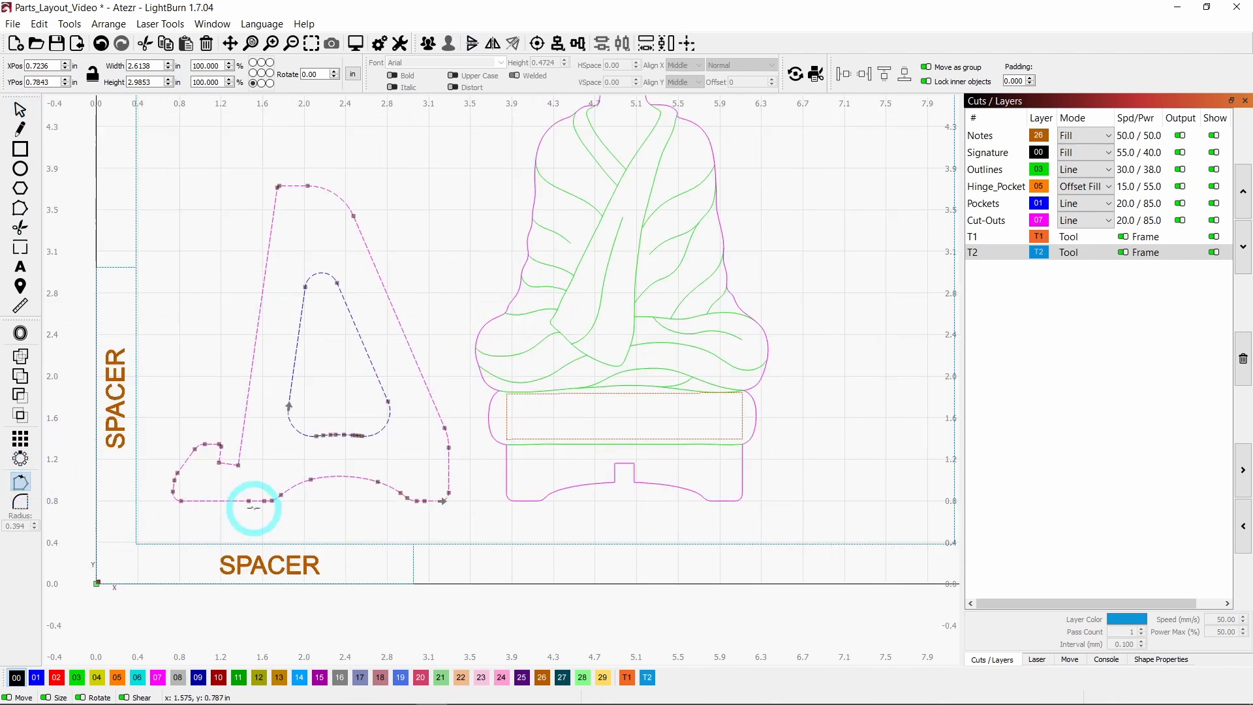
scroll(261, 508, up, 3)
scroll(264, 507, up, 4)
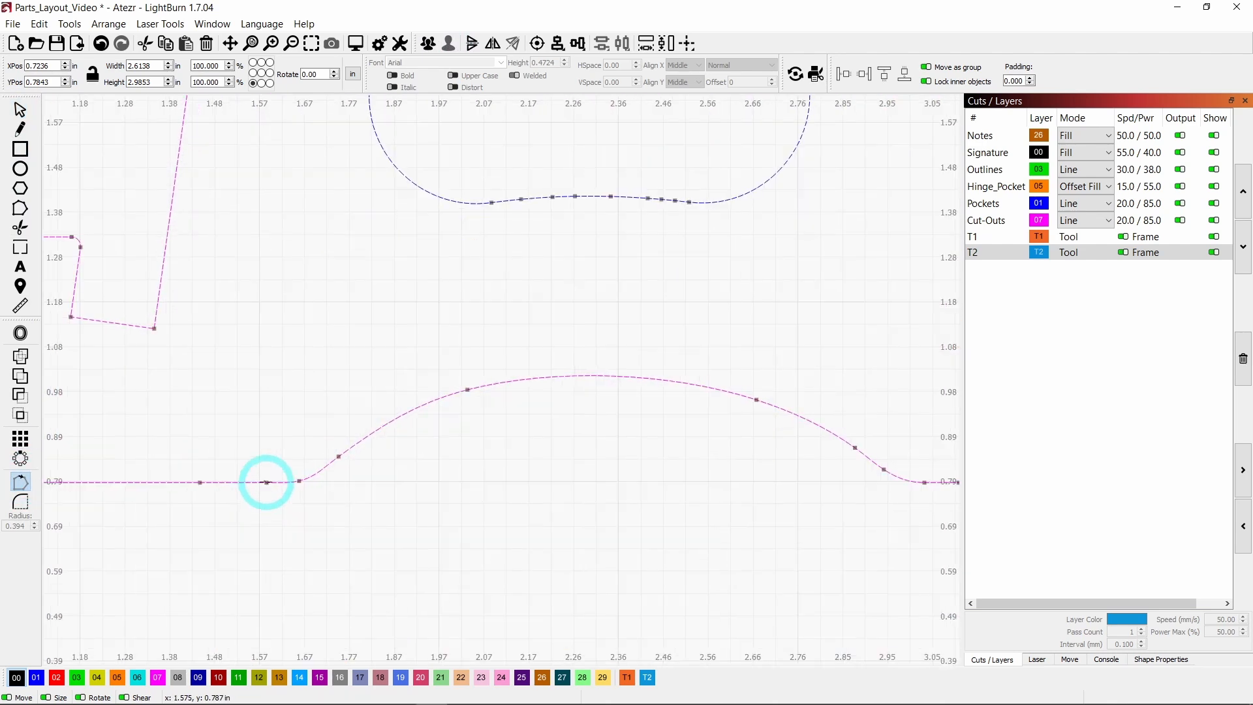
scroll(266, 482, down, 6)
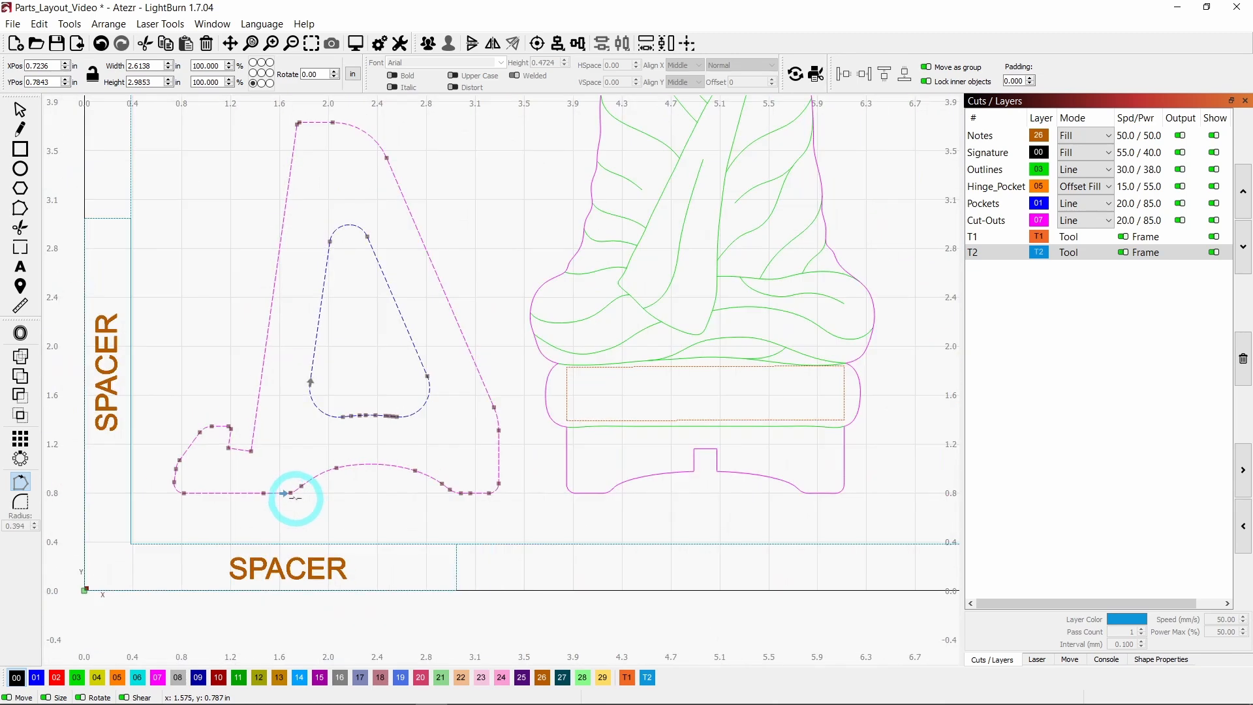
click(428, 43)
scroll(279, 435, down, 2)
scroll(336, 467, down, 2)
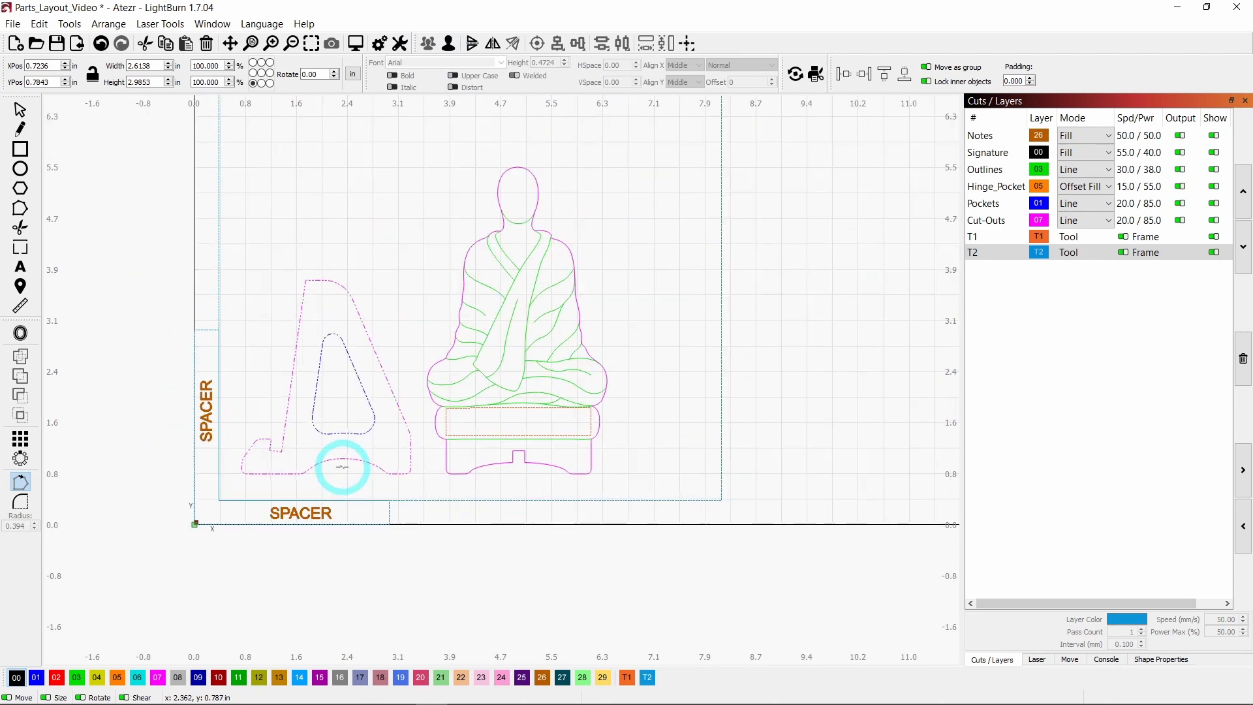
scroll(306, 434, down, 2)
- Move the stand outside the material to the right, and the figure near the material's lower-left corner, about X 0.46 in, Y 0.58 in
click(307, 434)
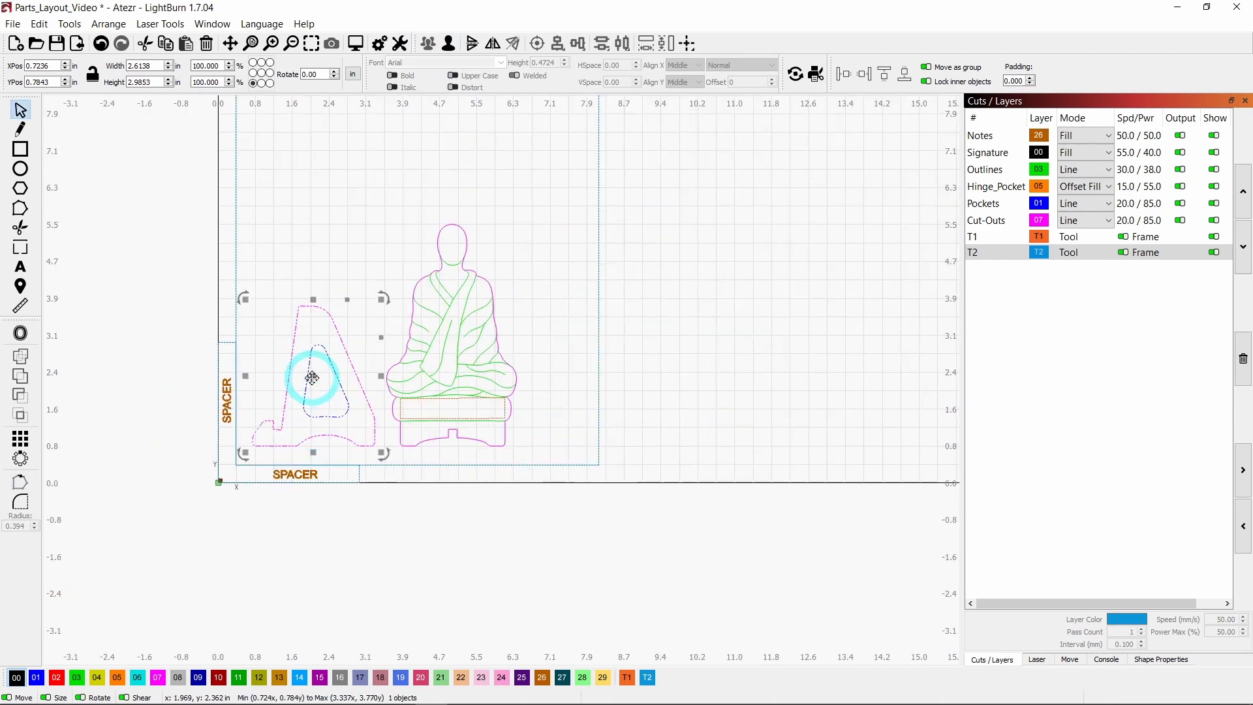
drag(312, 378, 694, 320)
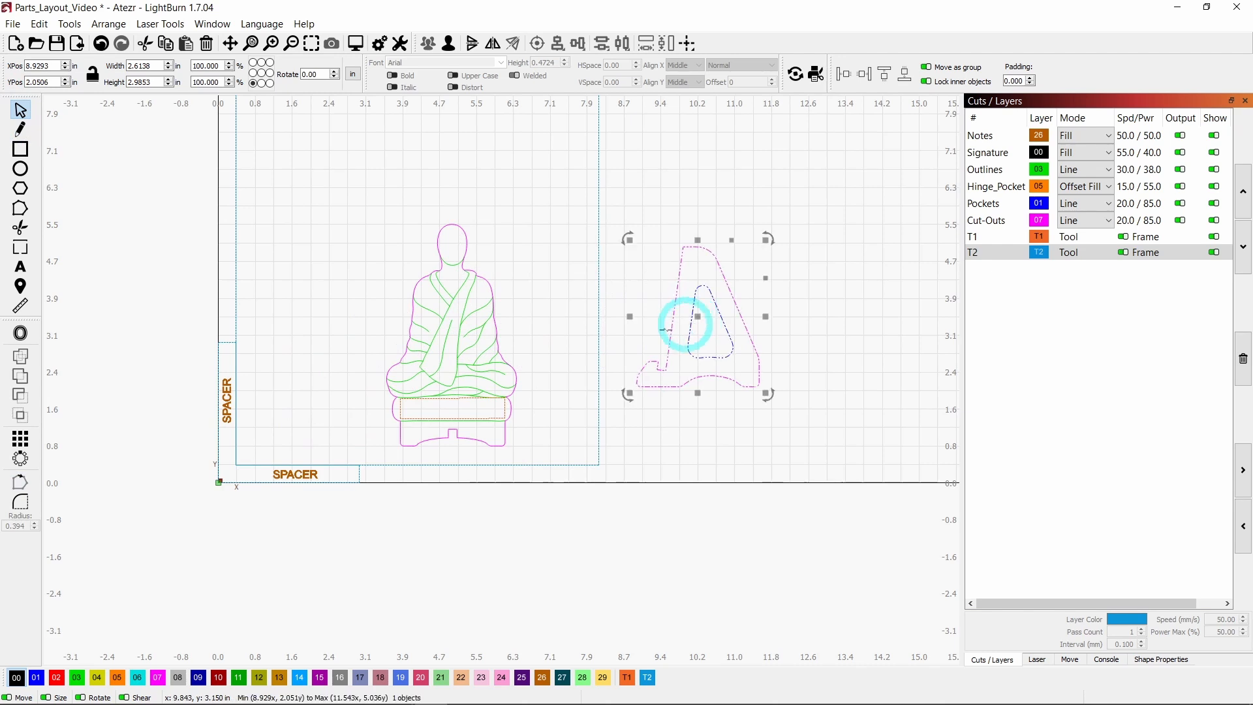
click(458, 334)
drag(451, 338, 310, 359)
click(426, 396)
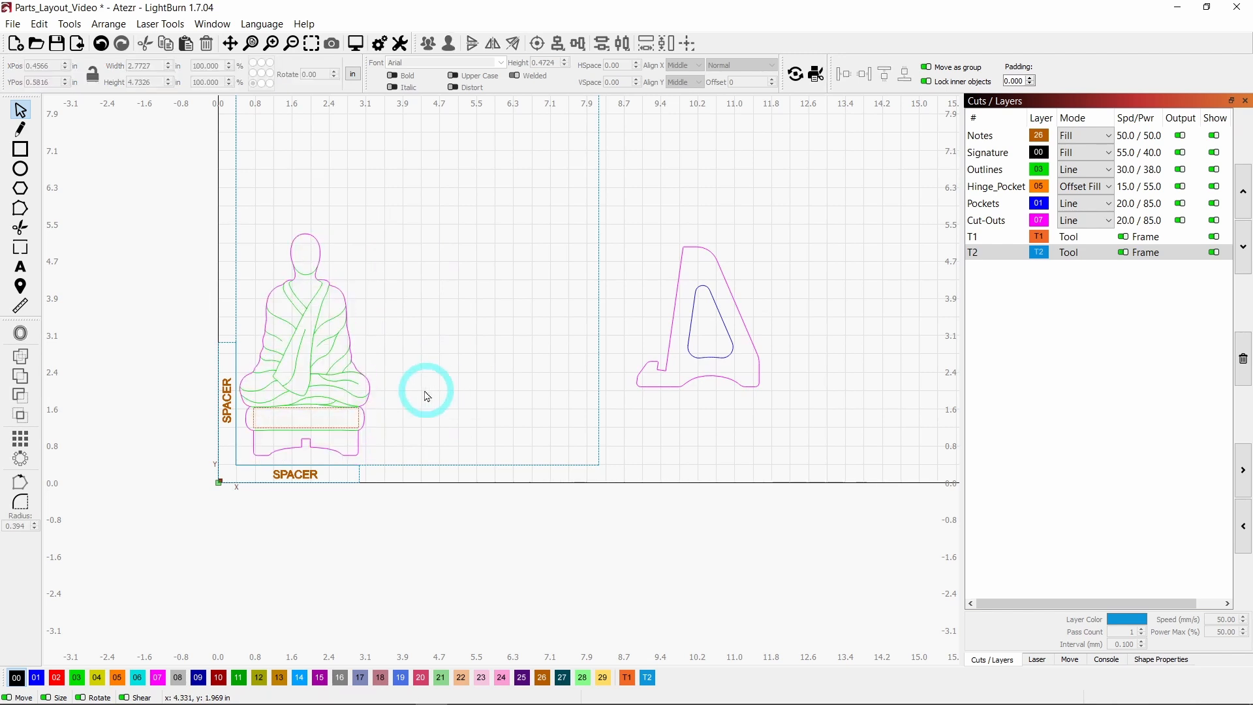
- Duplicate the seated figure and place the copy up and to the right of the original
click(301, 332)
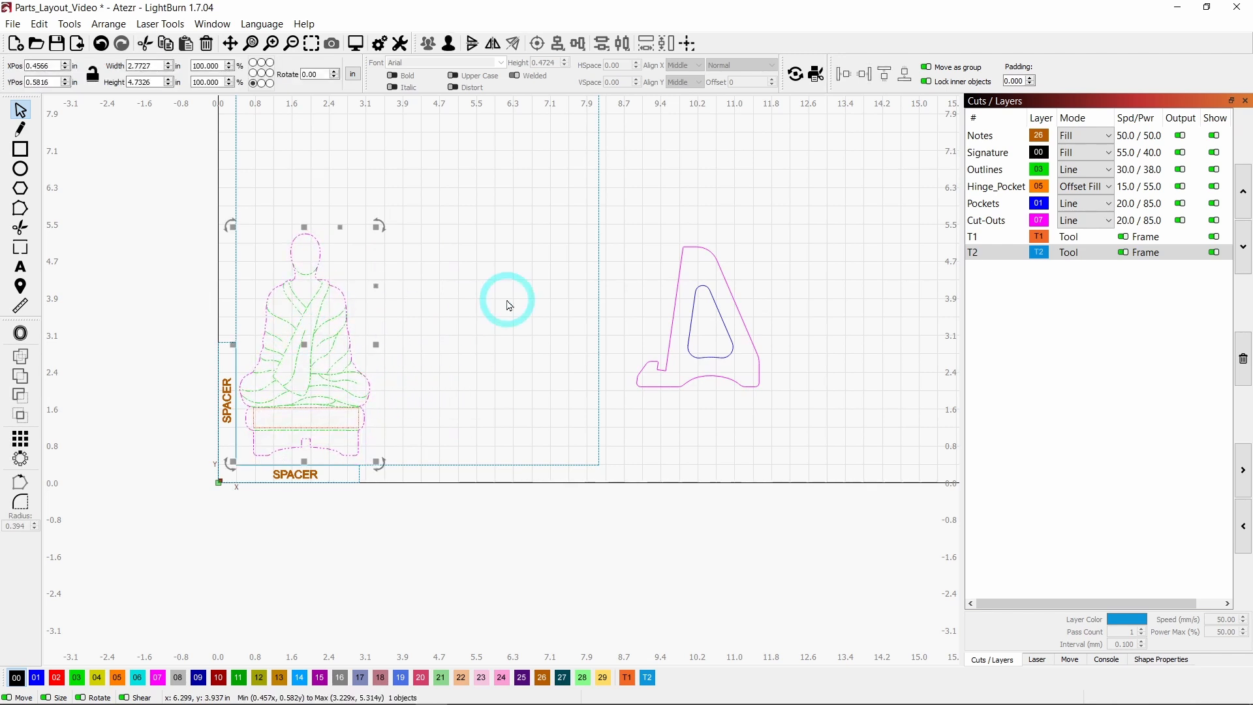
key(ctrl+d)
click(304, 346)
drag(305, 344, 413, 341)
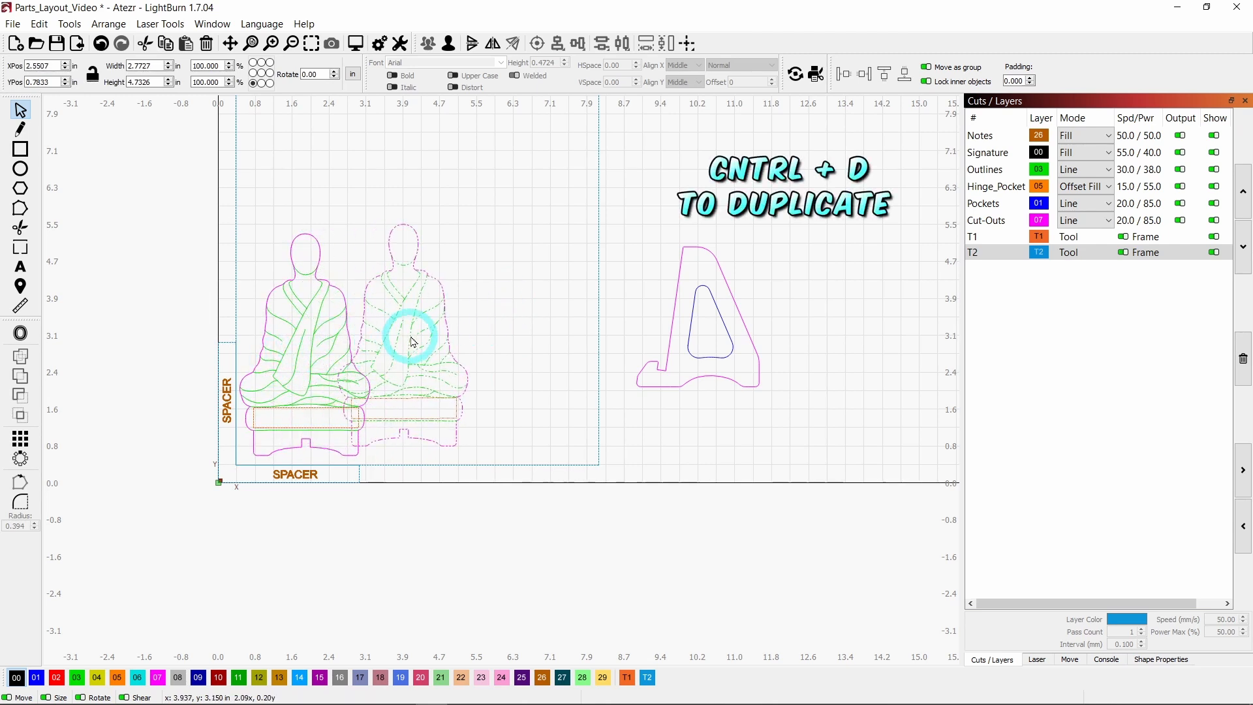
click(431, 282)
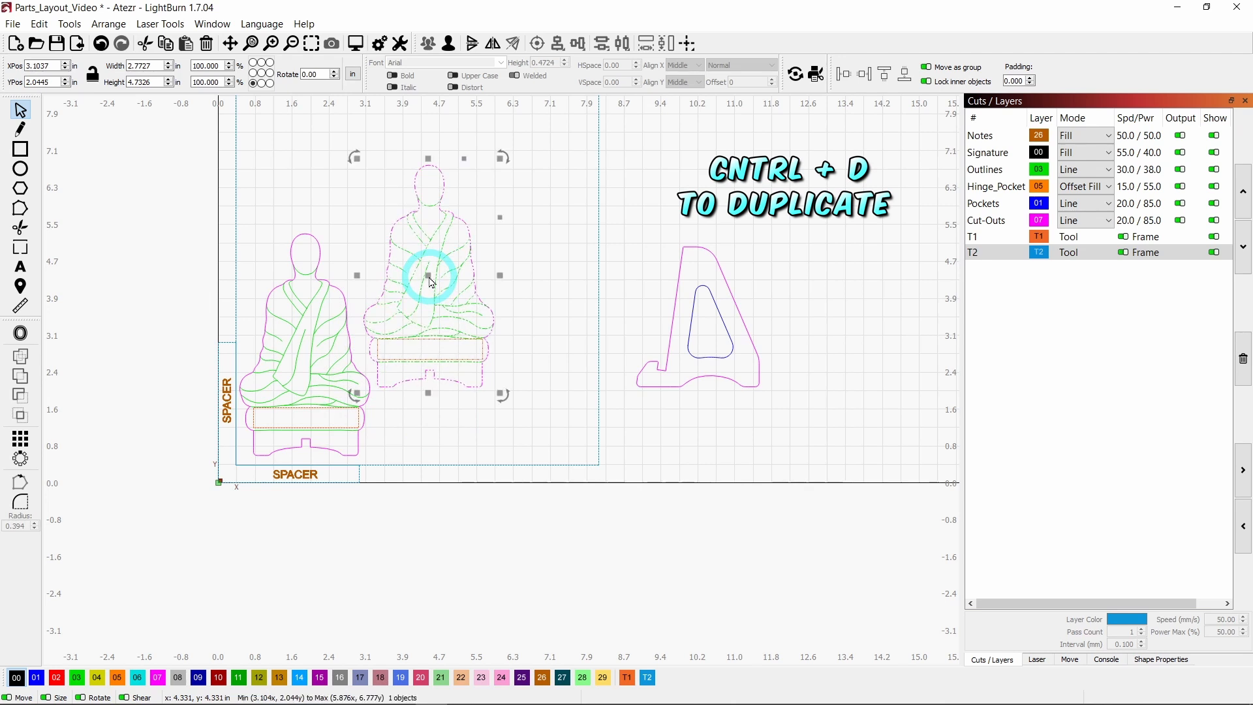
- Flip the copied figure upside down and nest it against the right side of the original, at about X 2.47 in, Y 1.37 in
click(472, 45)
click(409, 309)
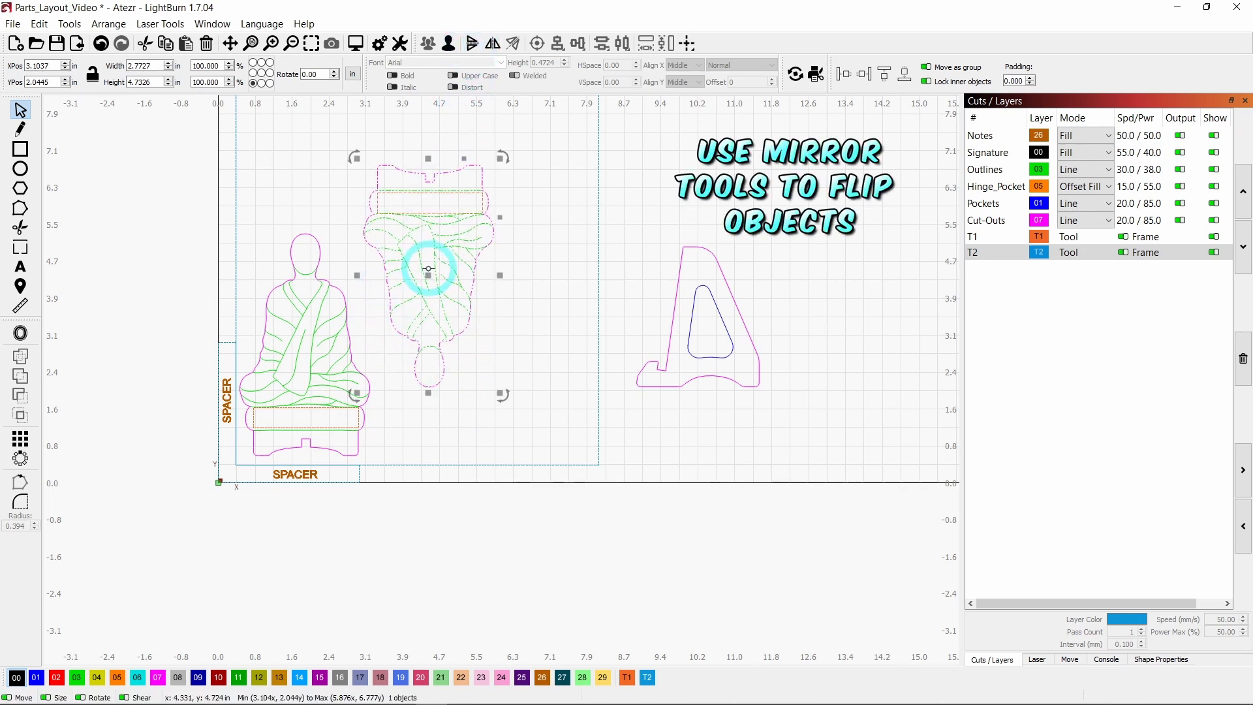
drag(427, 274, 412, 336)
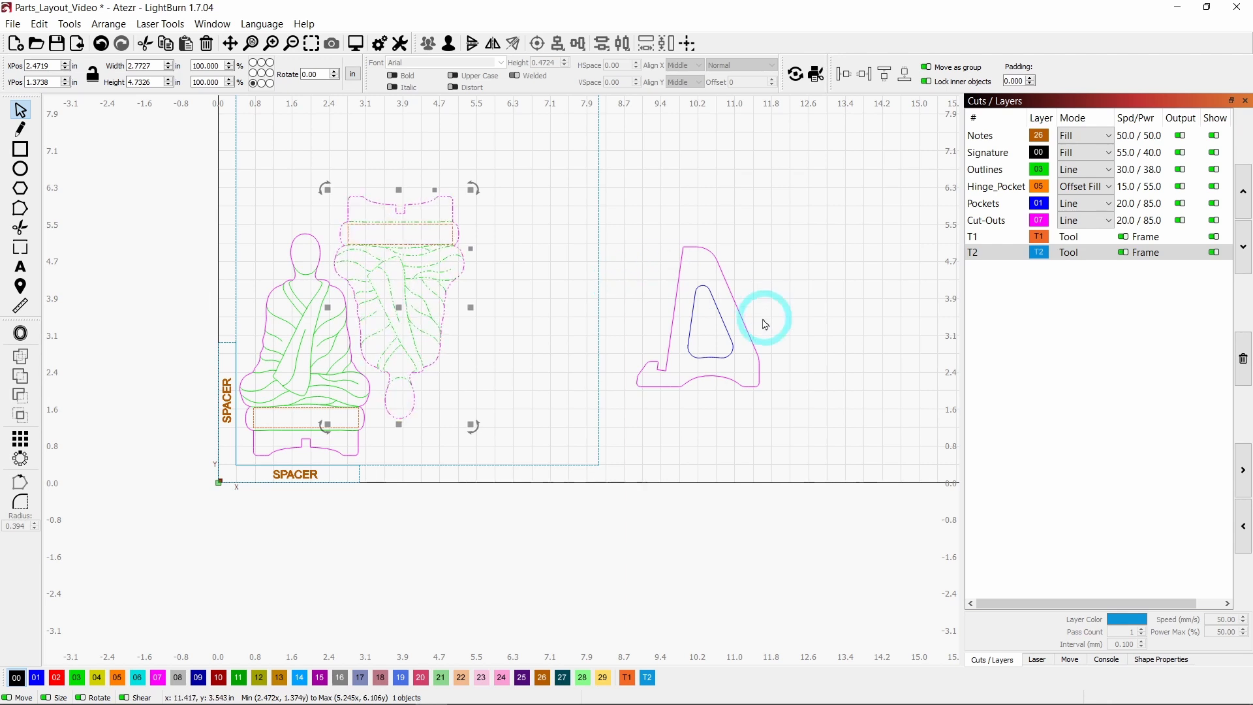
- Move the stand back into the material below the inverted figure, and duplicate it with the copy offset up and to the right
click(743, 320)
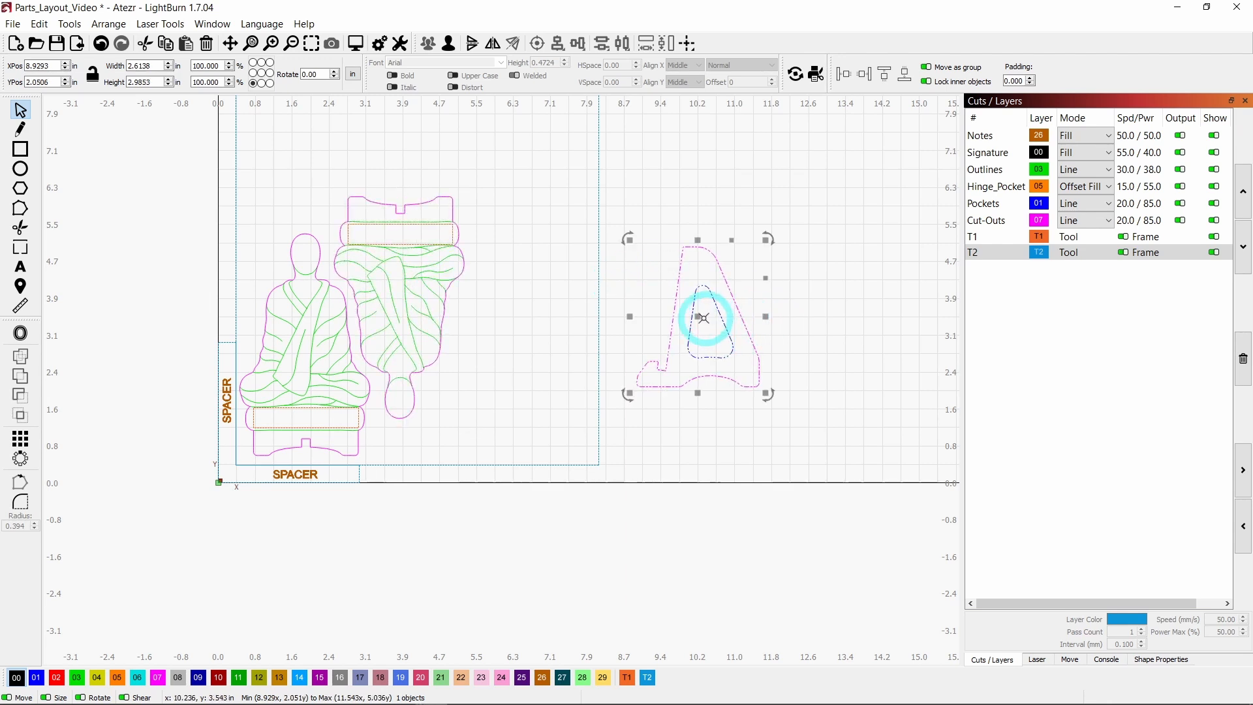
drag(694, 316, 473, 386)
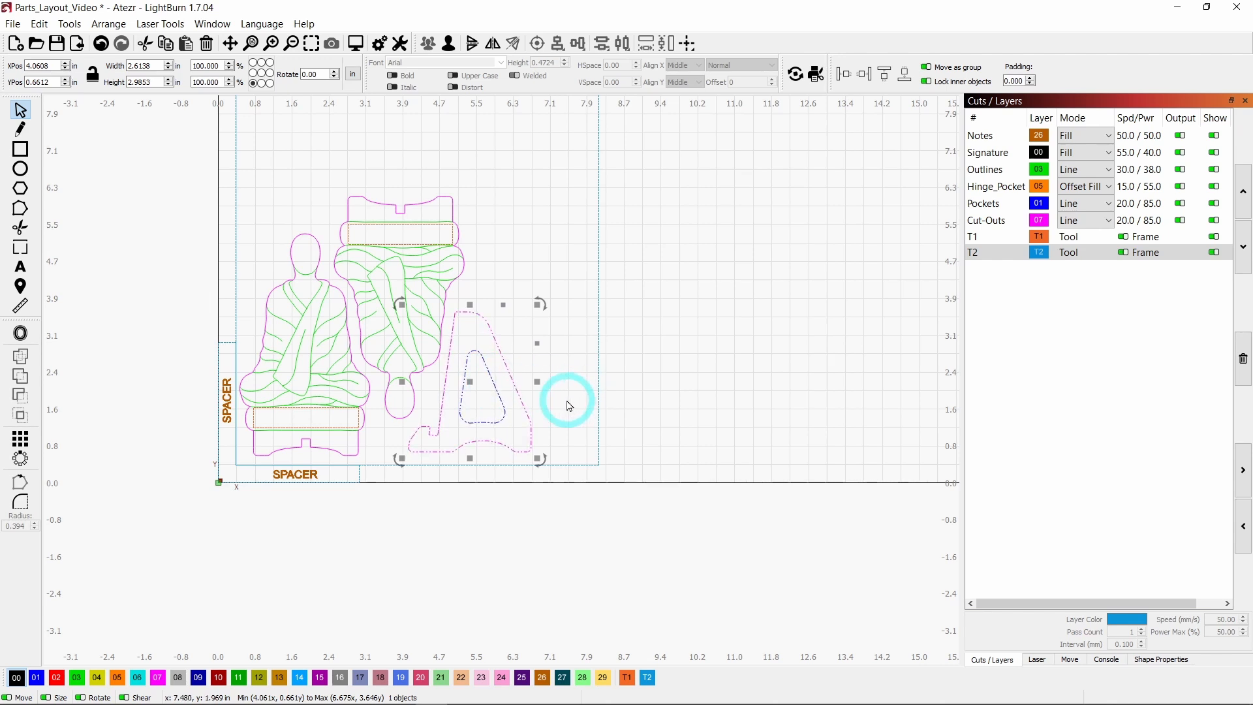
key(ctrl+d)
drag(472, 375, 535, 314)
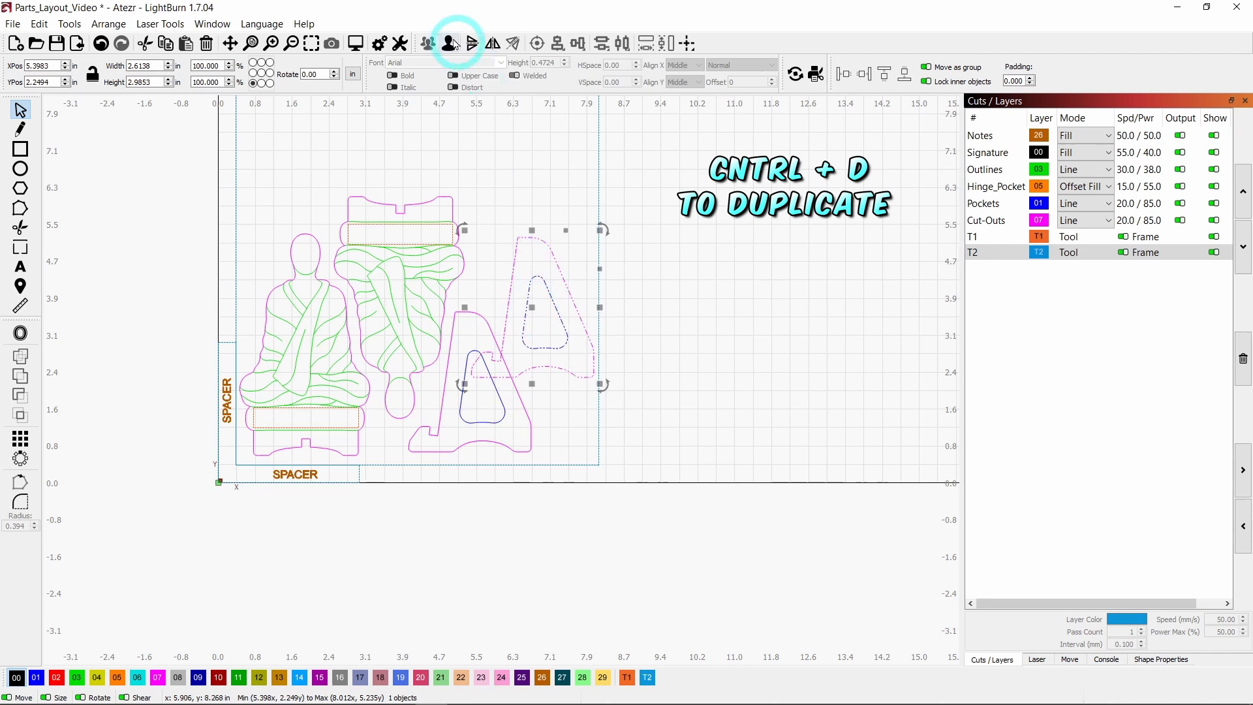
- Flip the copied stand vertically and horizontally, and nudge it left to about X 5.36 in
click(472, 45)
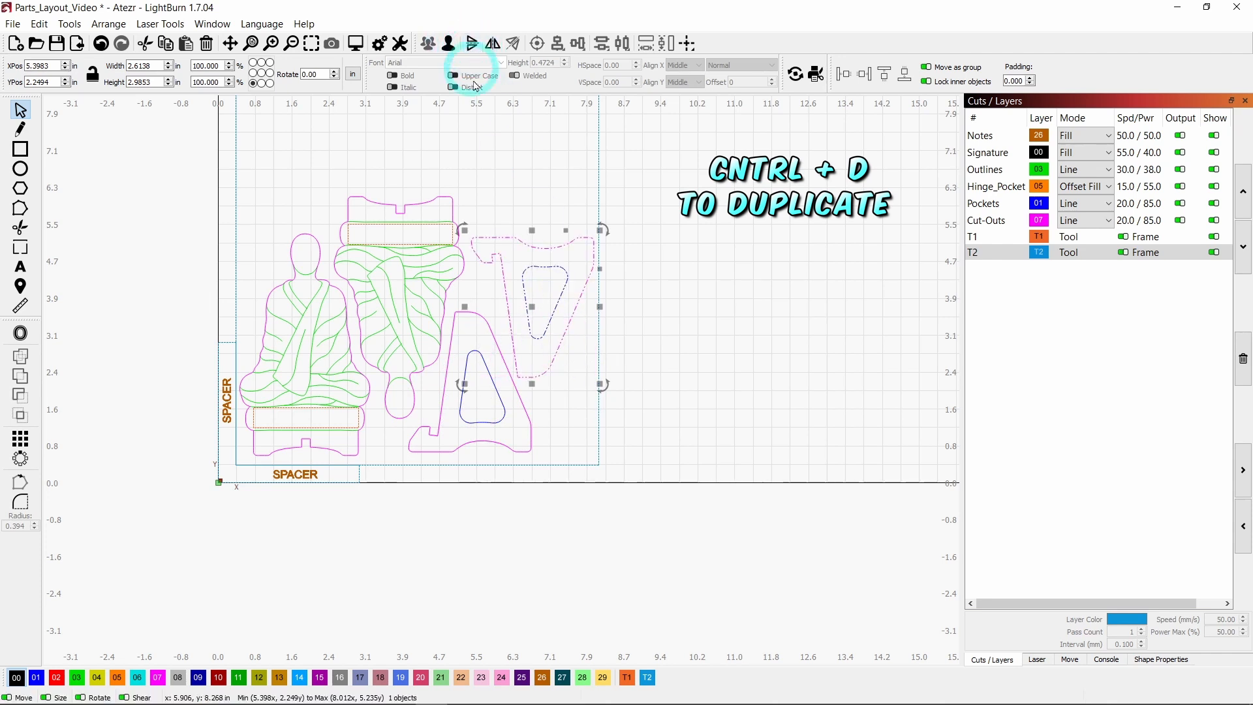
key(ctrl+shift+Left)
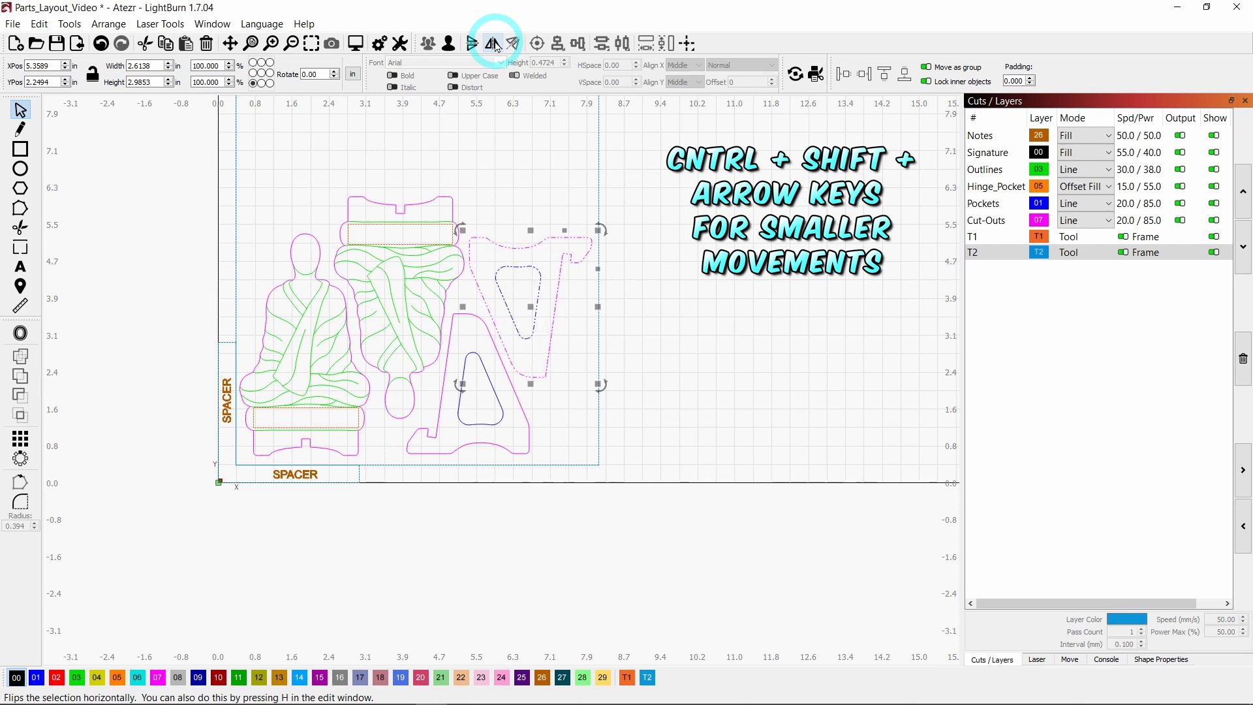
- Nudge the inverted figure left to about X 2.39 in and the upright stand left to about X 3.94 in
click(411, 287)
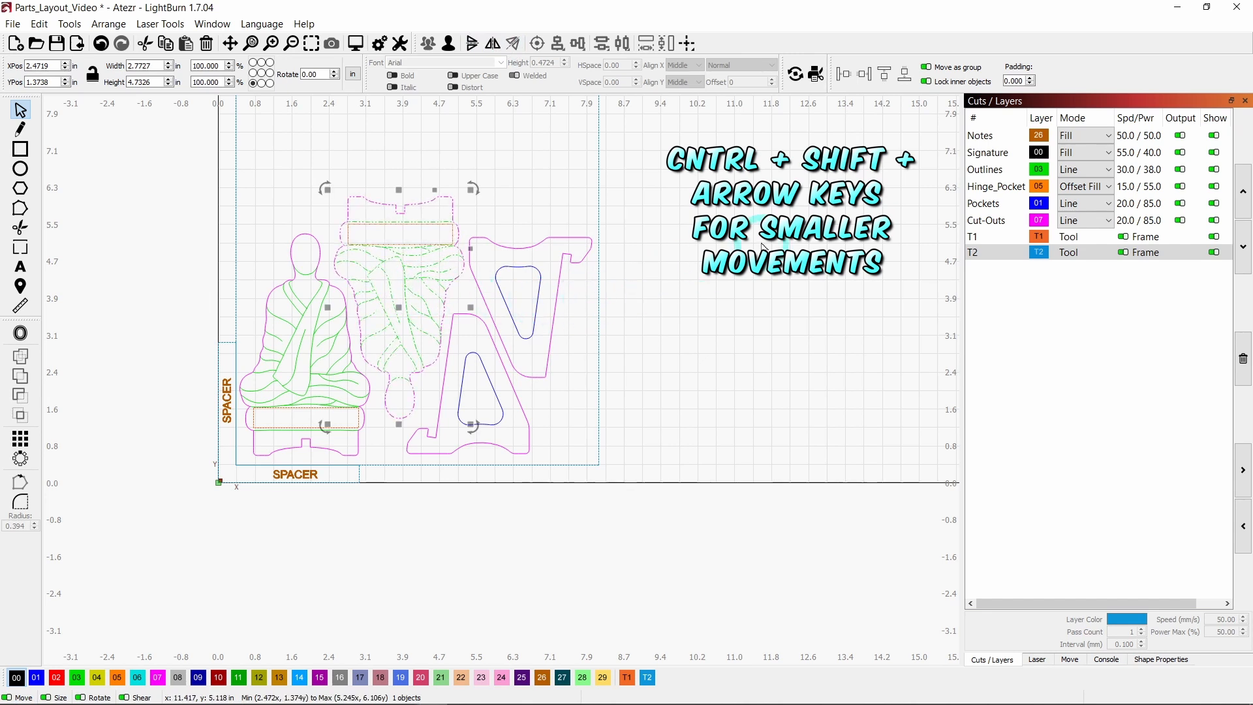
key(ctrl+shift+Left)
key(ctrl+shift+Left)
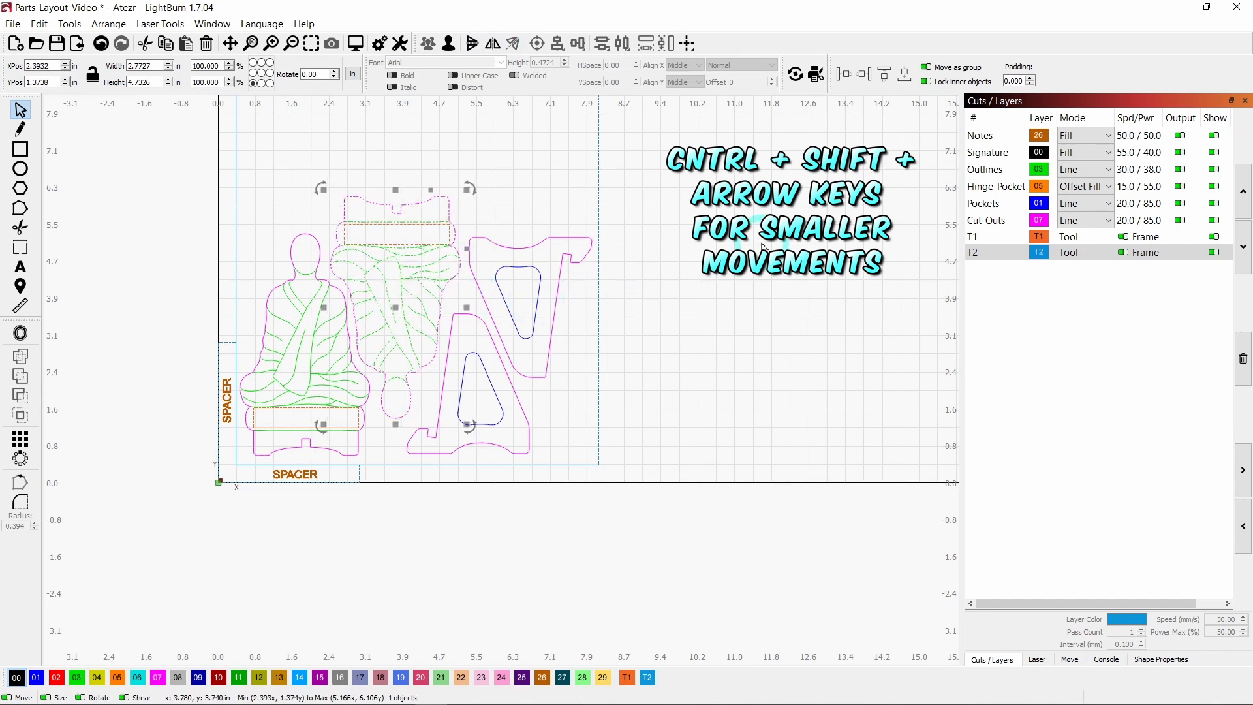
click(517, 379)
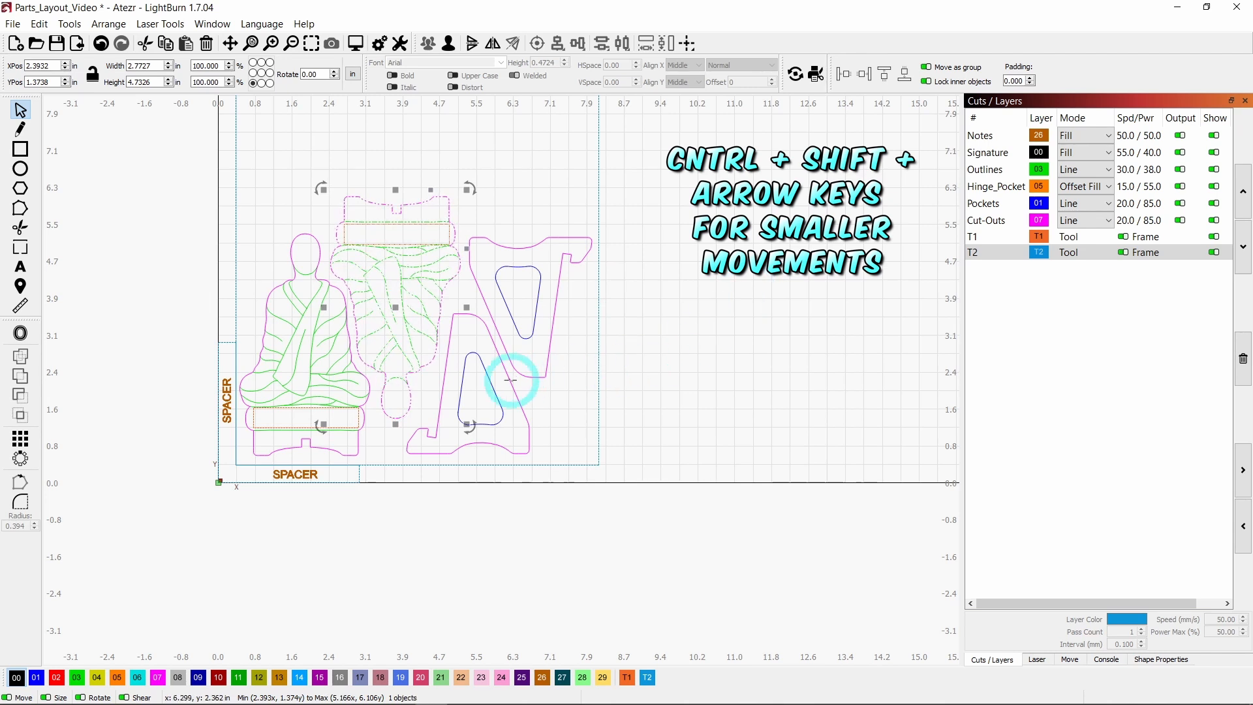
click(498, 360)
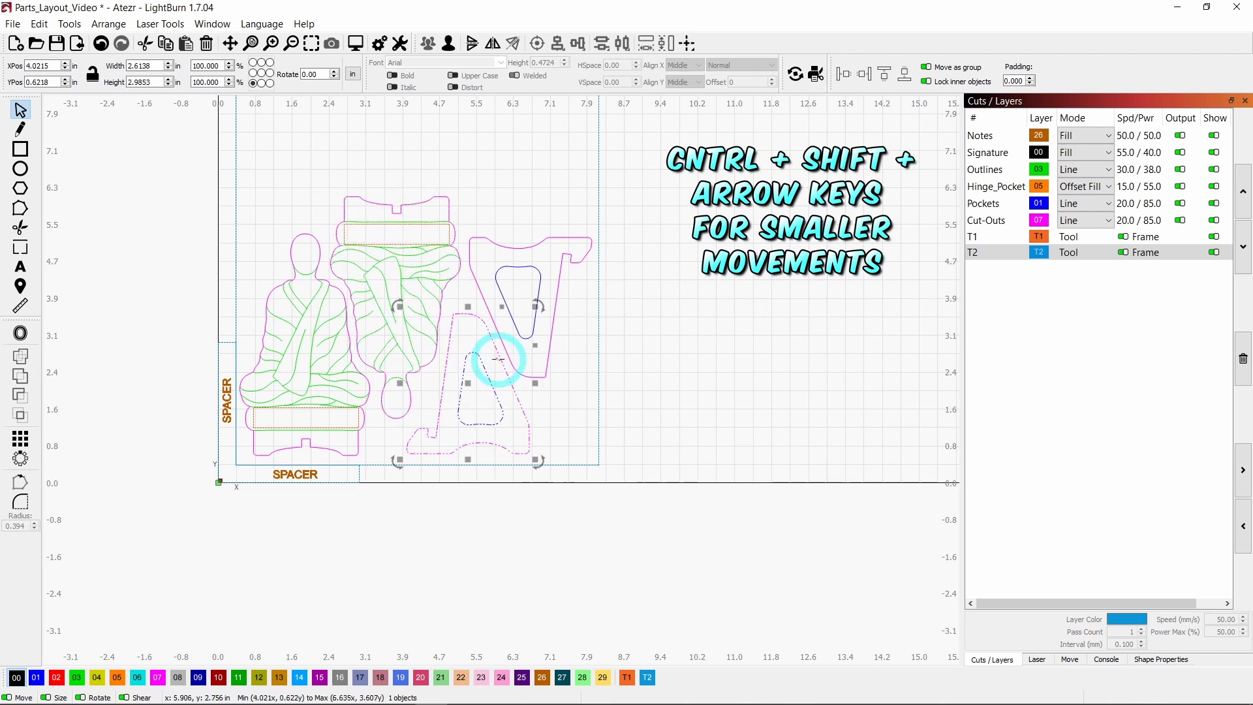
key(ctrl+shift+Left)
key(ctrl+shift+Left)
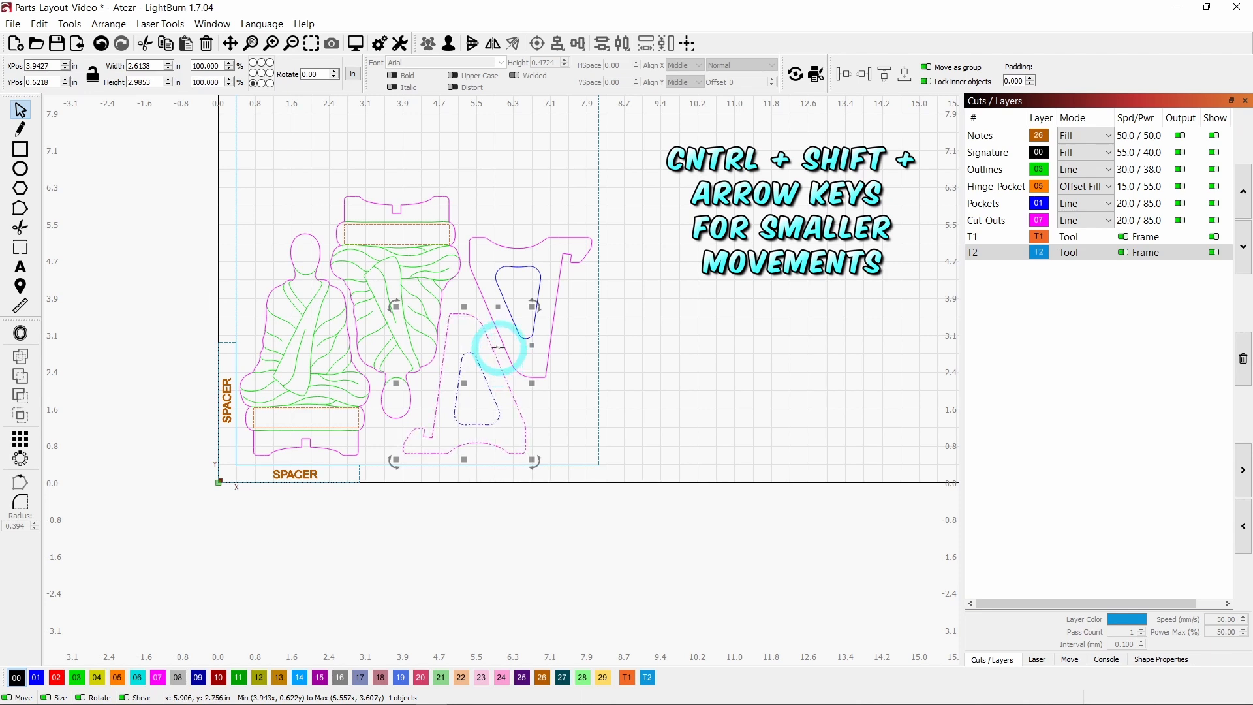
- Nudge the inverted stand up and slightly left to about X 5.32 in, Y 2.37 in, clear of the upright stand
click(517, 326)
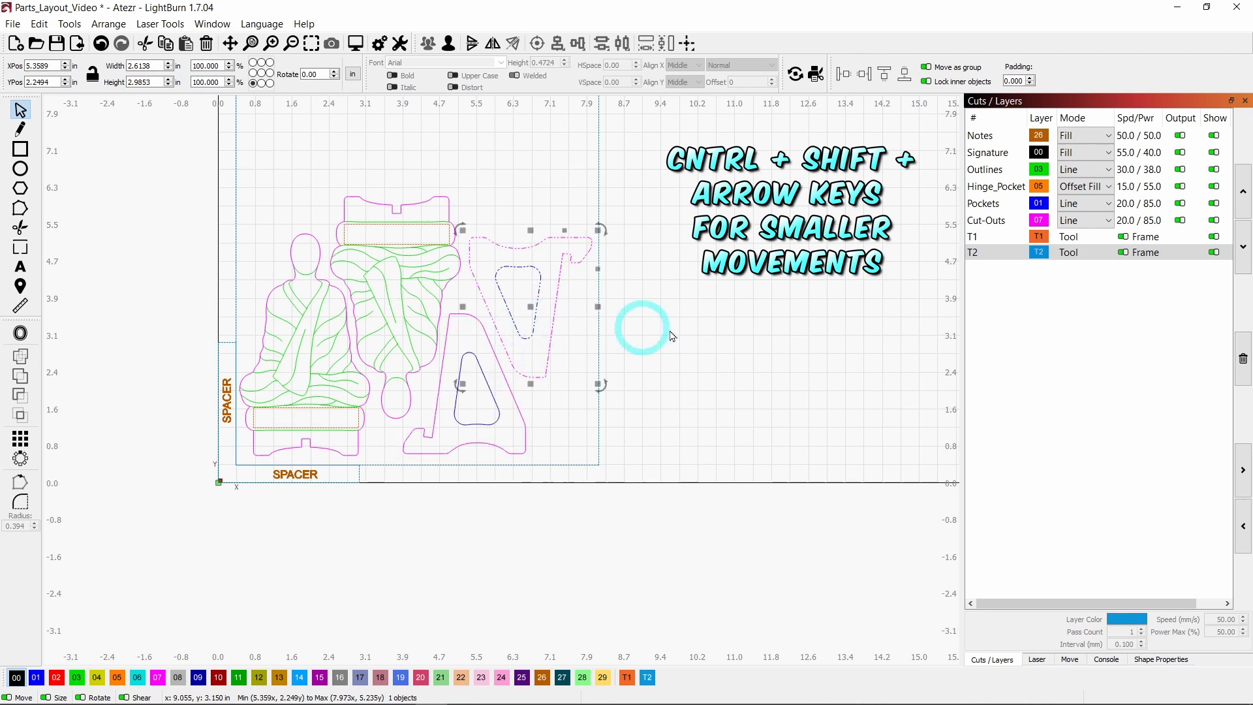
key(ctrl+shift+Up)
key(ctrl+shift+Up)
key(ctrl+shift+Up)
key(ctrl+shift+Left)
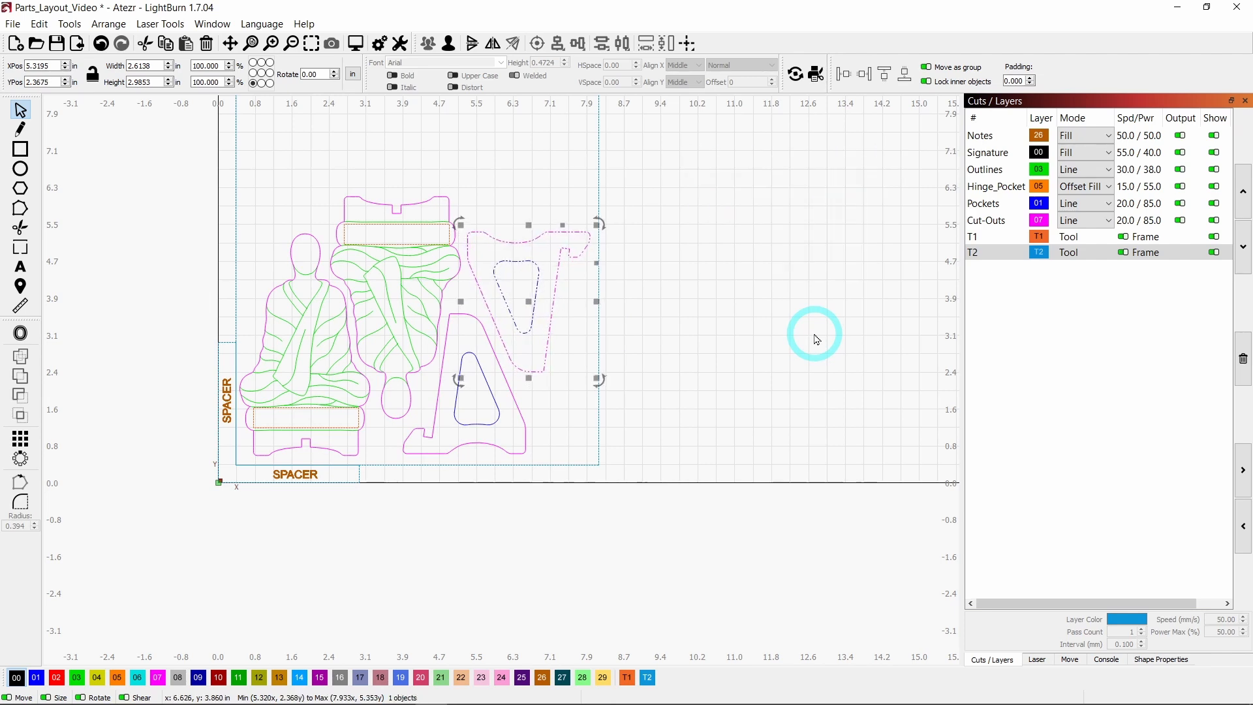
- Select all four parts and check the nested layout in the Preview, then close it
drag(577, 193, 275, 480)
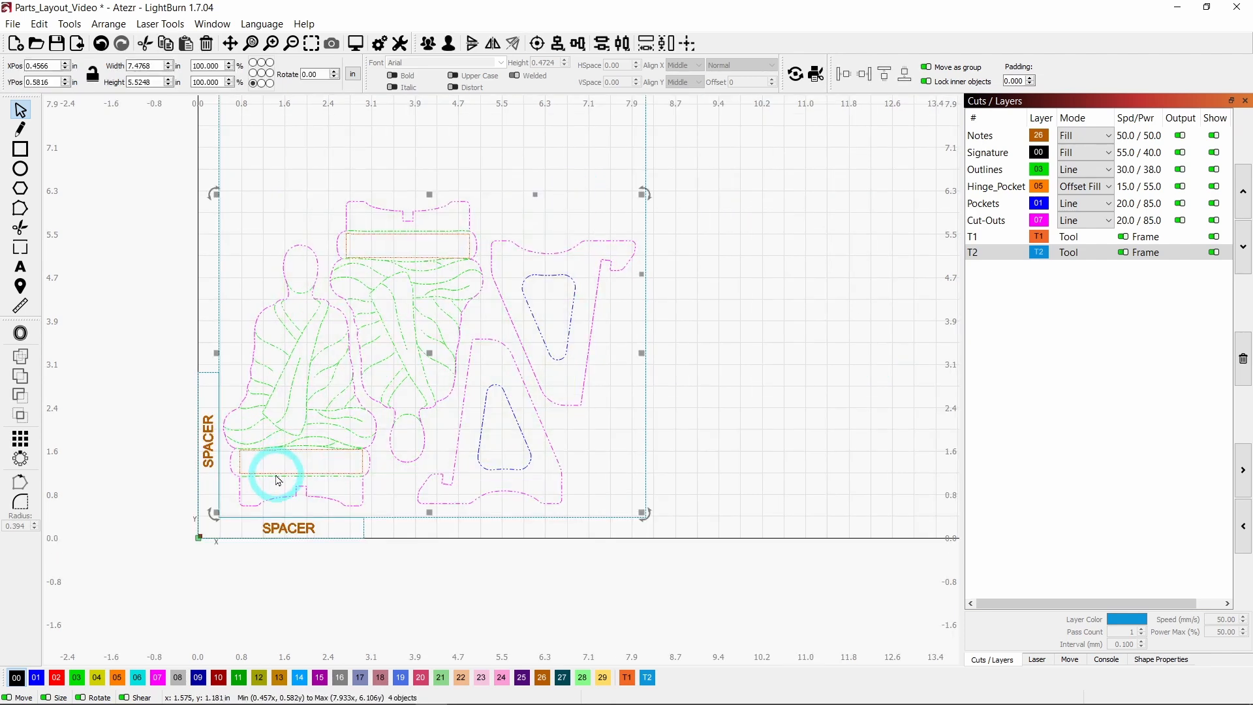
click(356, 43)
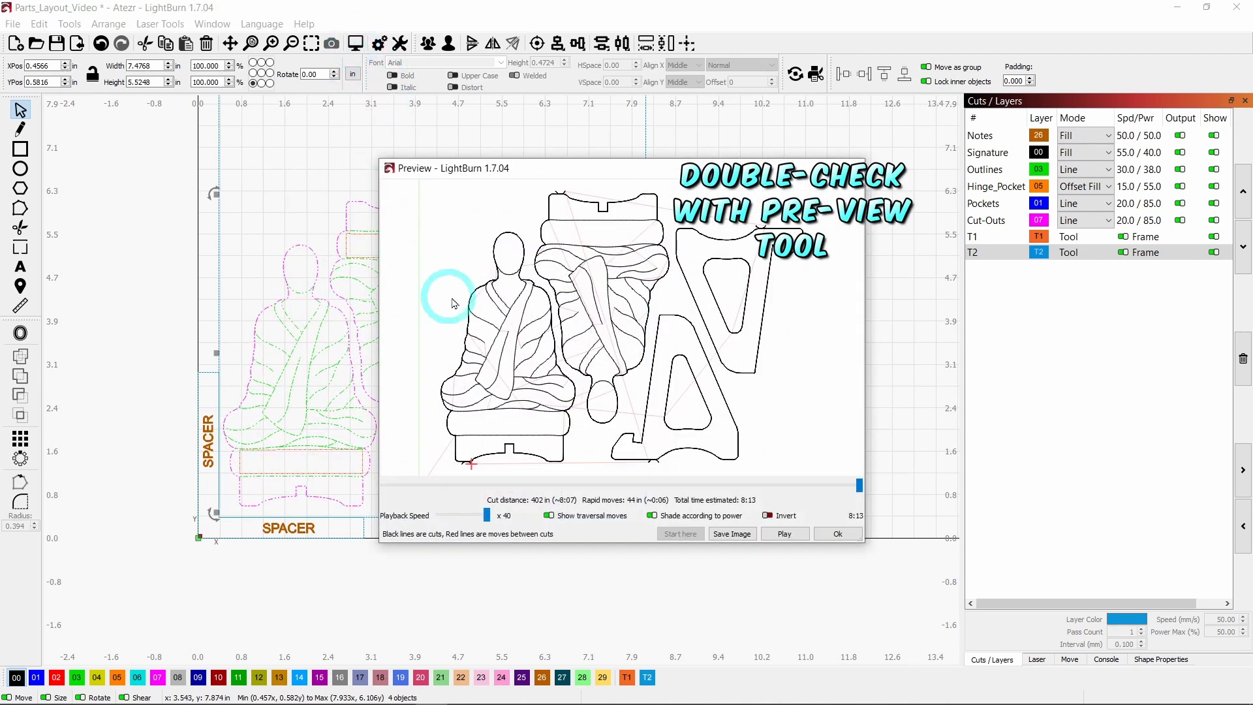
scroll(596, 247, up, 1)
scroll(685, 473, down, 2)
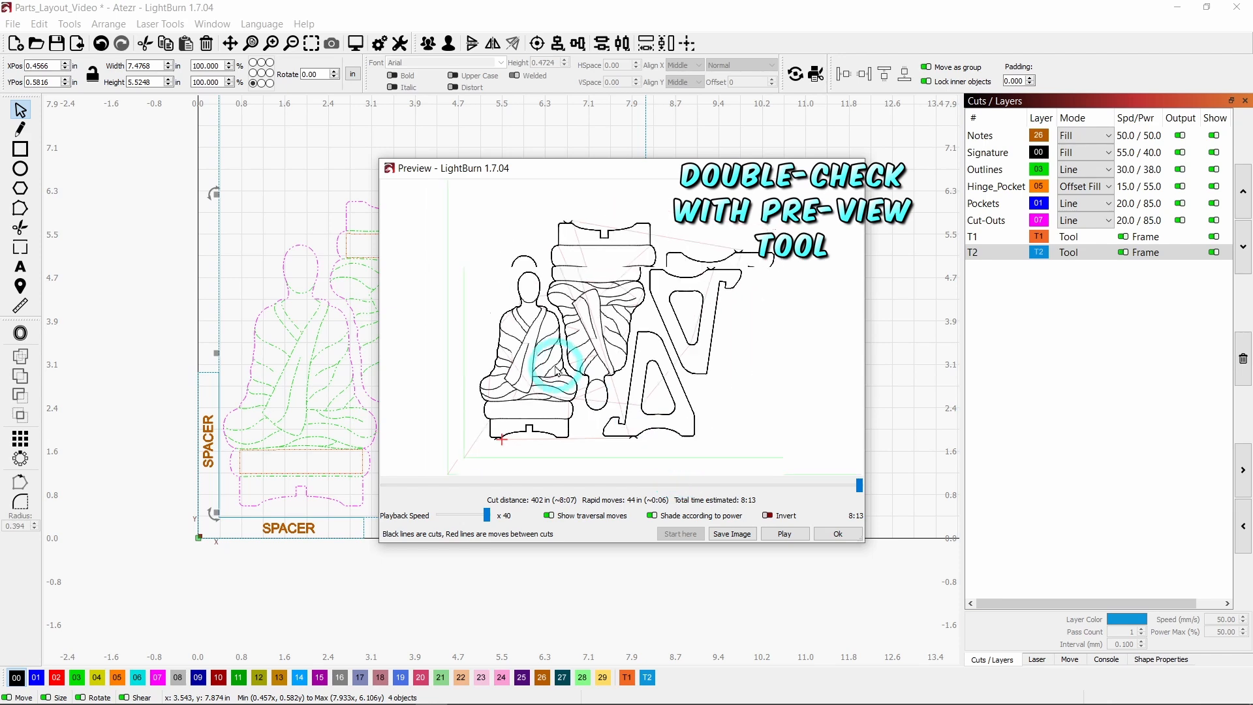
click(839, 535)
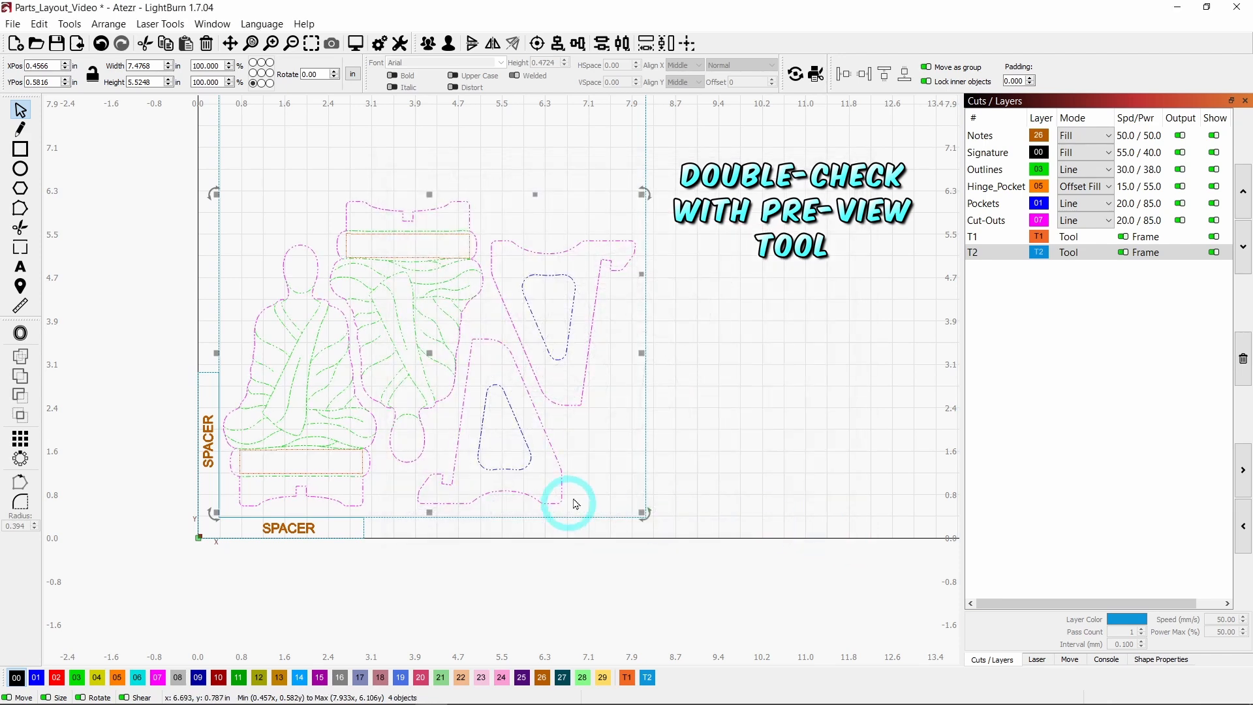
- Duplicate the four nested parts together and move the copy straight up above the originals, to about Y 6.49 in
scroll(686, 412, down, 1)
scroll(517, 492, up, 1)
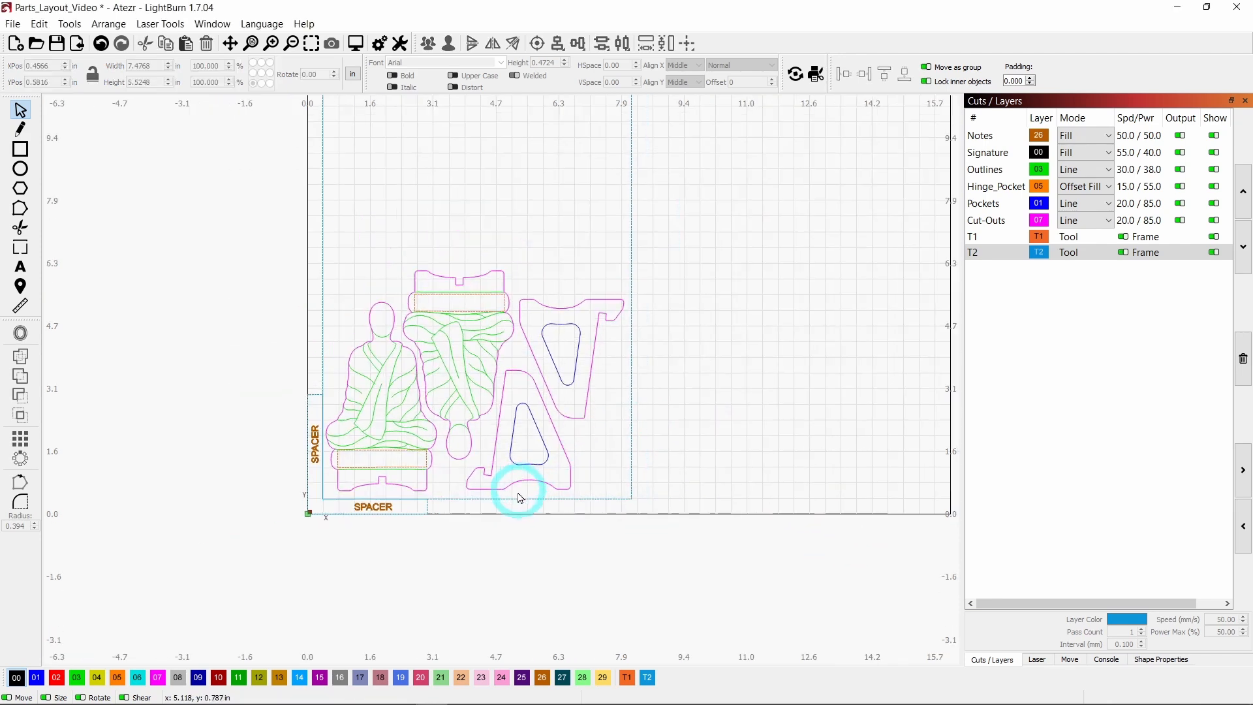
scroll(672, 383, up, 1)
scroll(610, 442, down, 3)
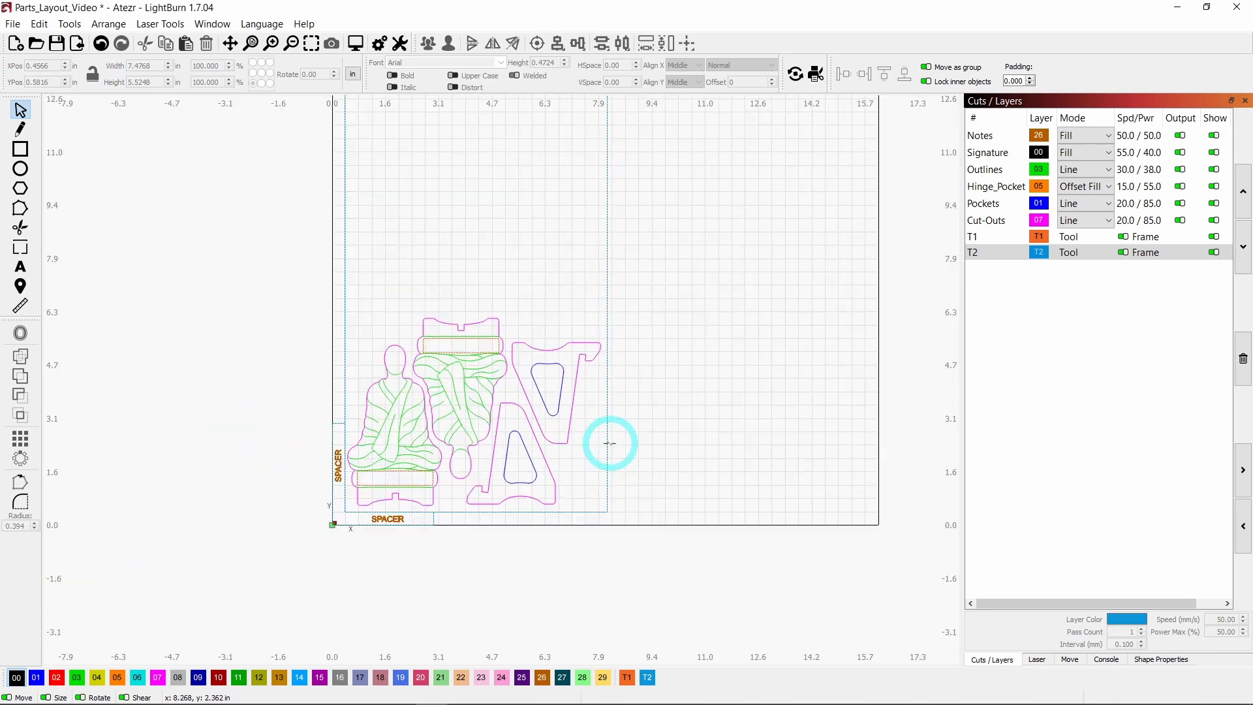
drag(572, 284, 377, 494)
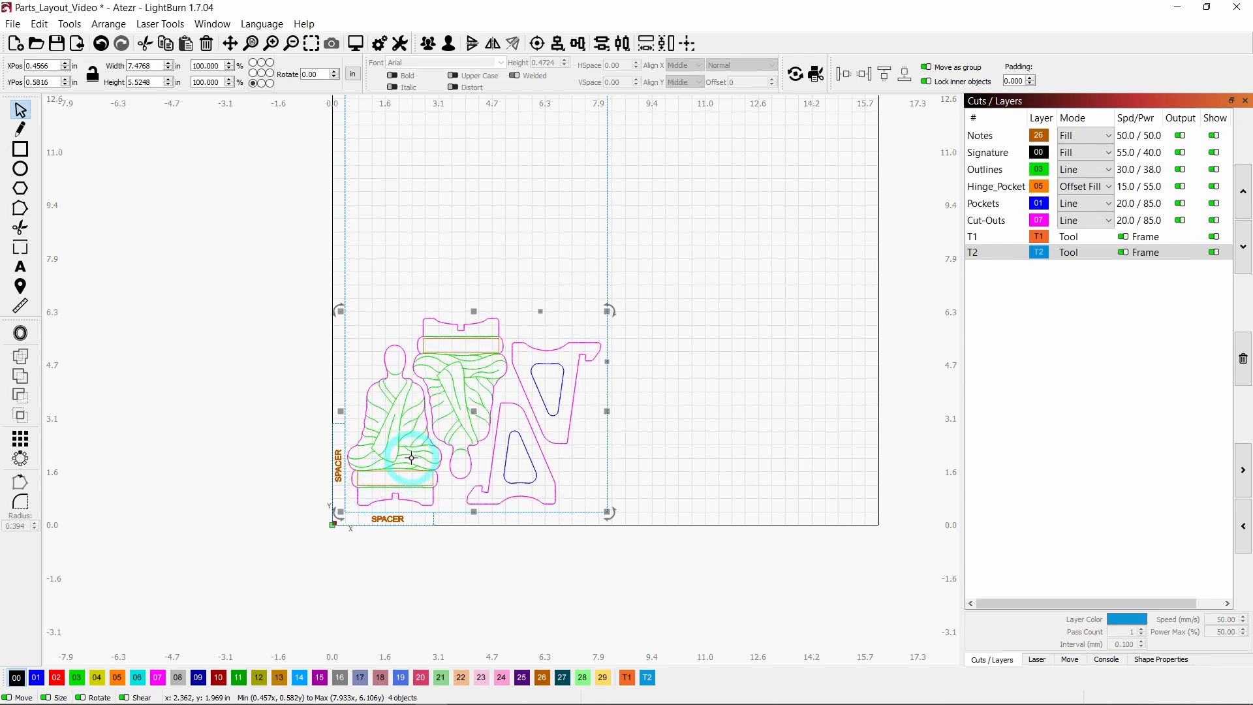
key(Up)
key(Up)
key(Up)
key(Up)
key(Up)
key(Up)
key(Up)
key(Up)
key(Up)
key(Up)
key(Up)
key(Up)
key(Up)
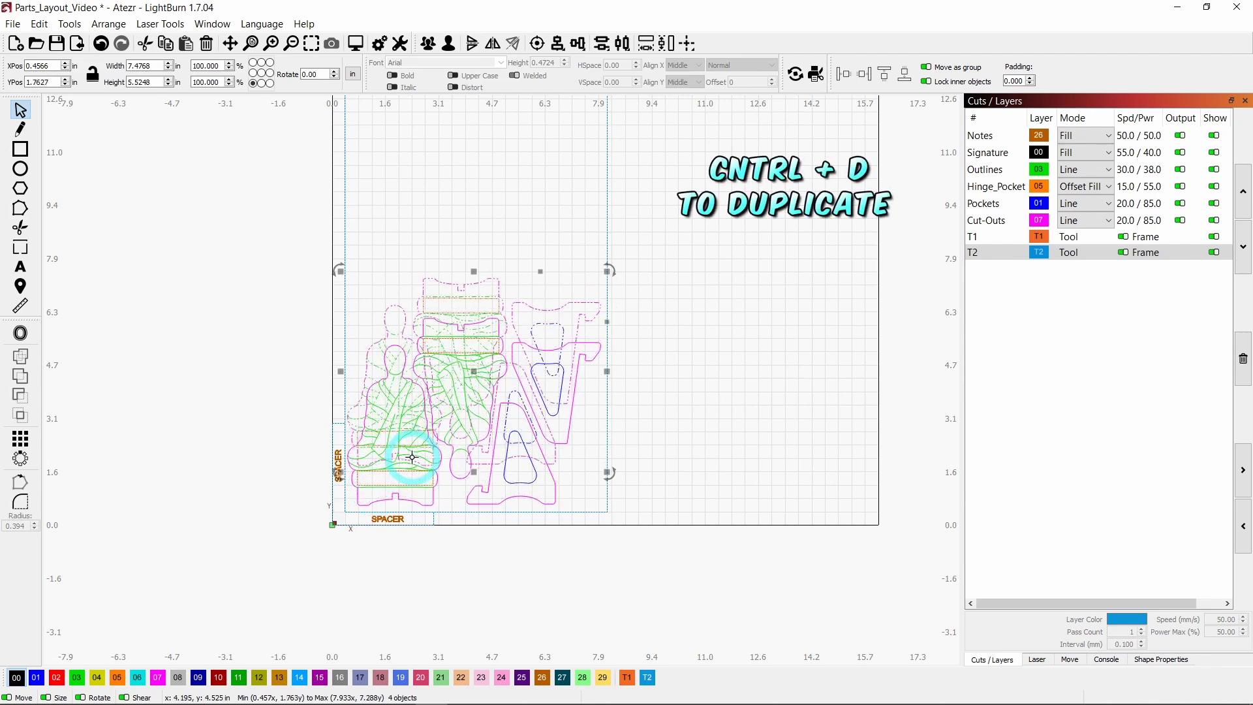
key(Up)
key(Up)
key(Up)
key(Up)
key(Up)
key(Up)
key(Up)
key(Up)
key(Up)
key(Up)
key(Up)
key(Up)
key(Up)
key(Up)
key(Up)
key(Up)
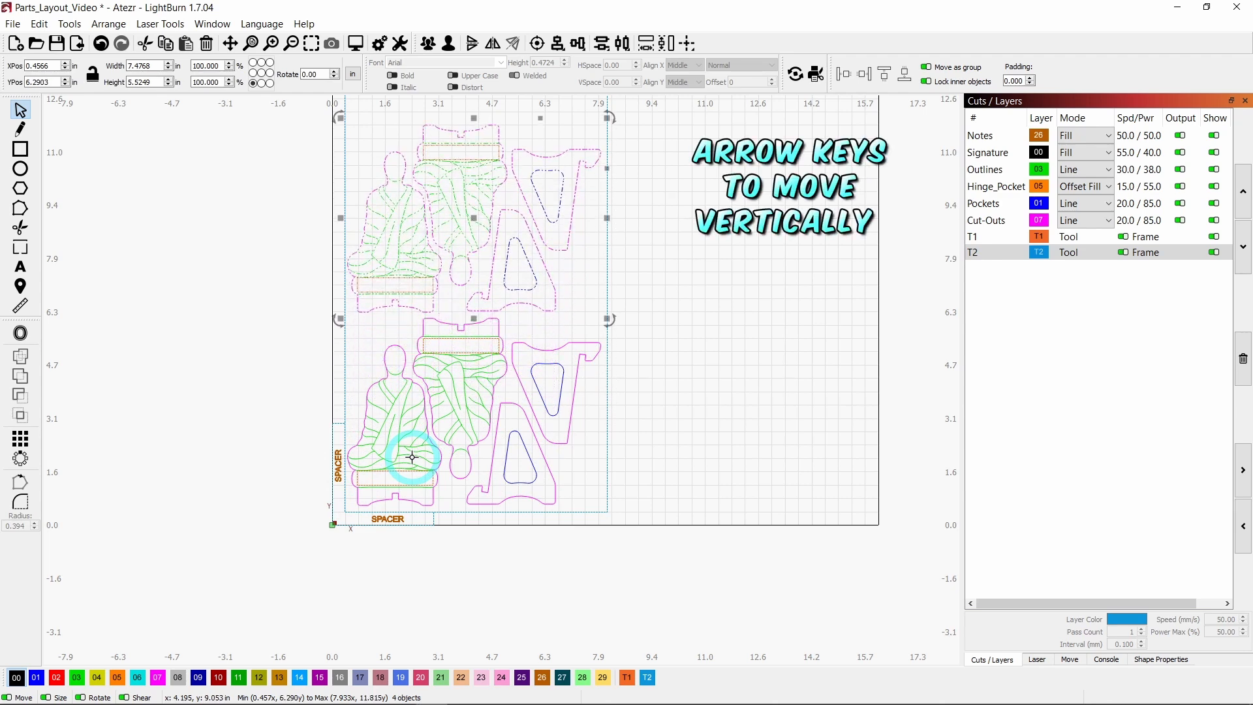
key(Up)
scroll(365, 521, down, 2)
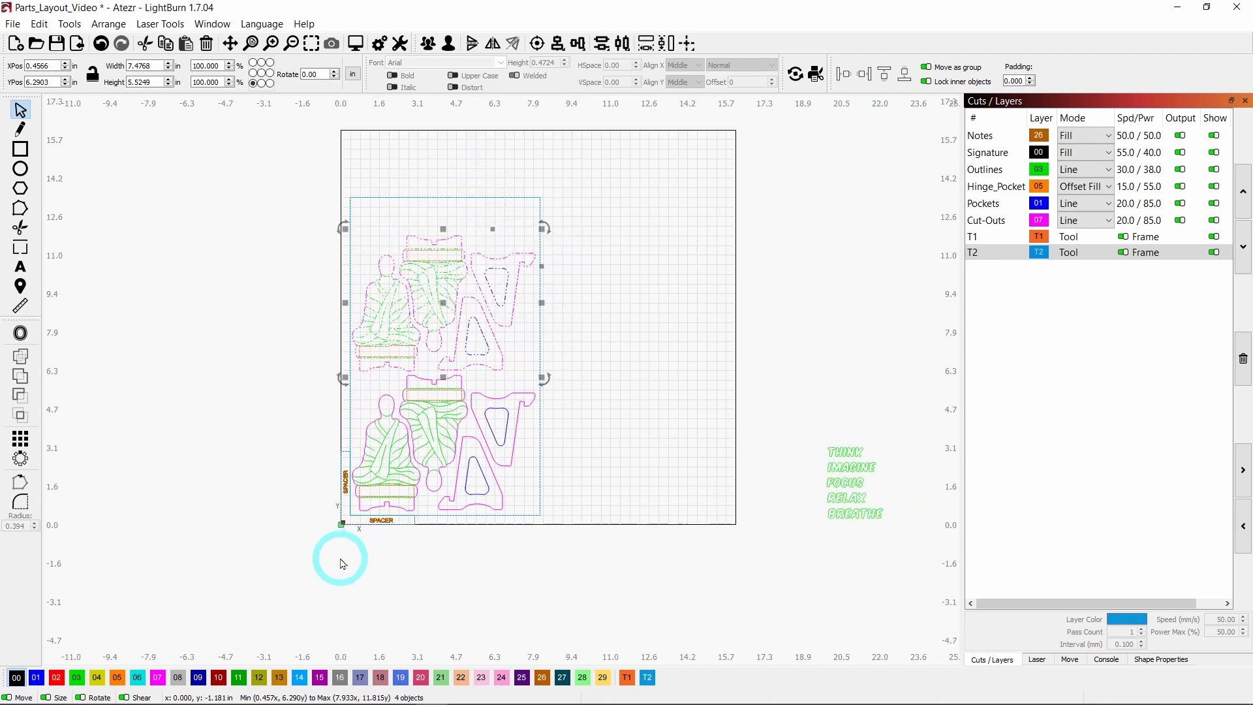
scroll(453, 414, up, 1)
click(513, 390)
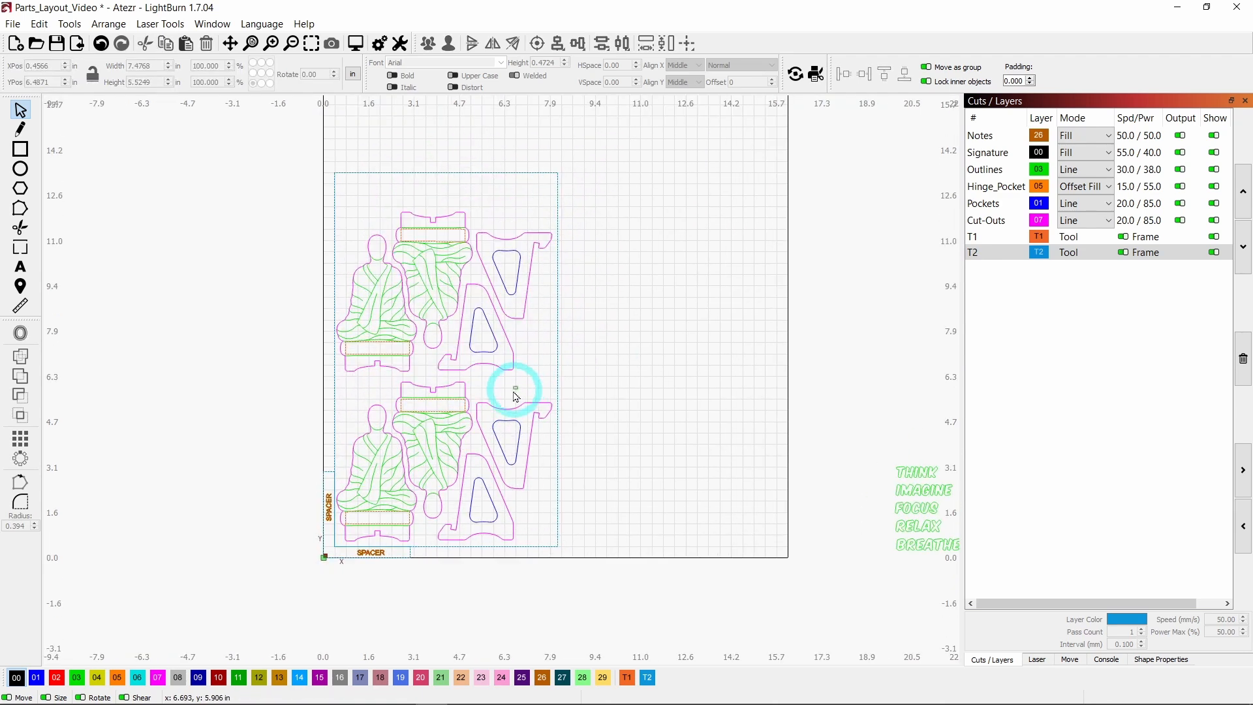
- Select the lower set of four parts and nudge it up to about Y 0.74 in
drag(518, 386, 369, 519)
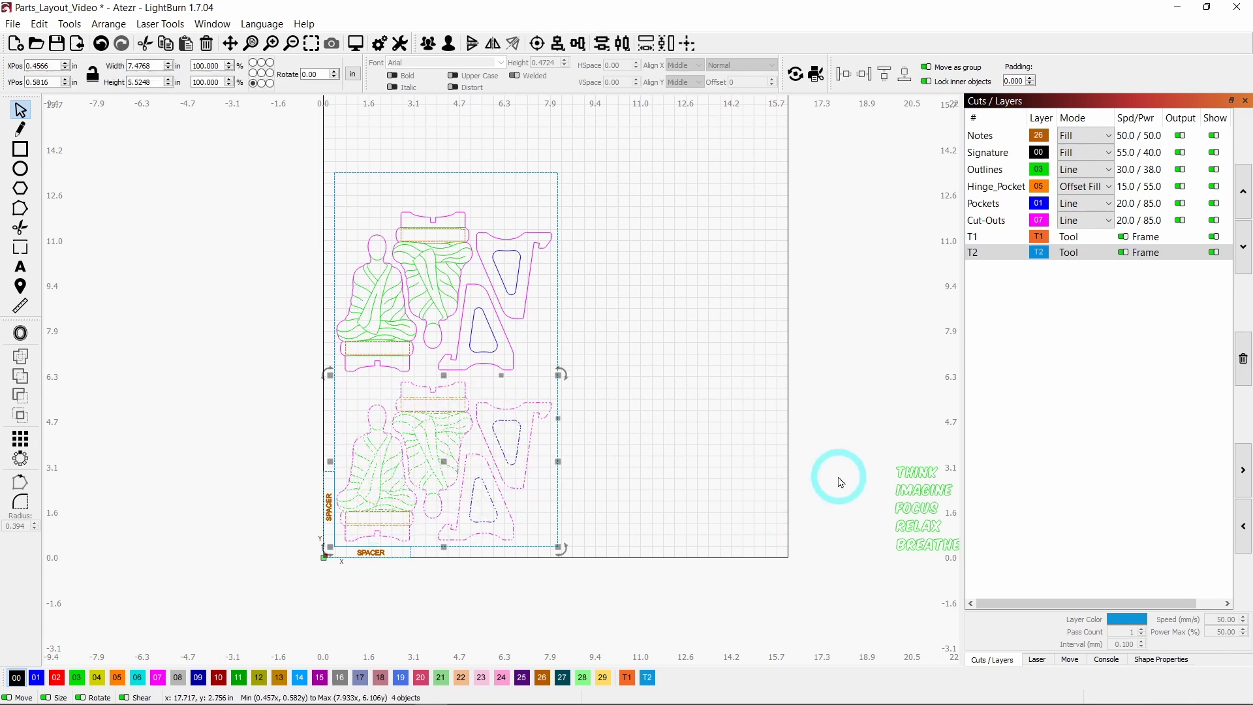
key(Up)
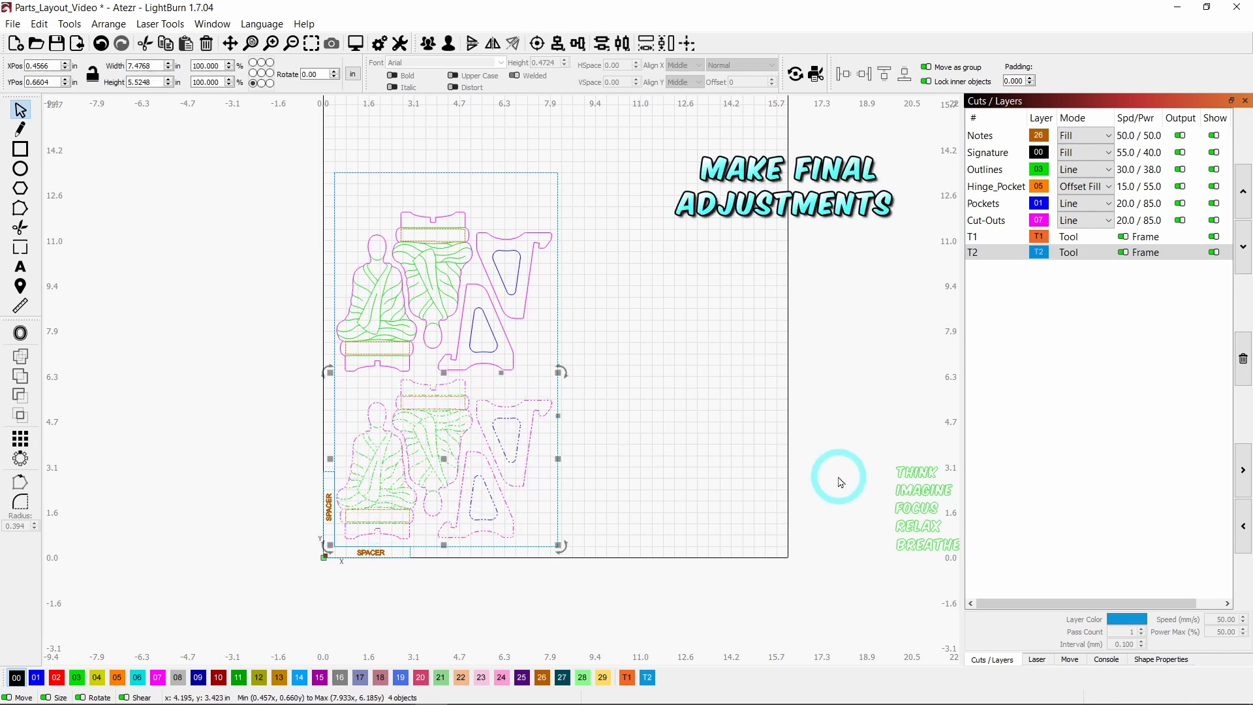
key(Up)
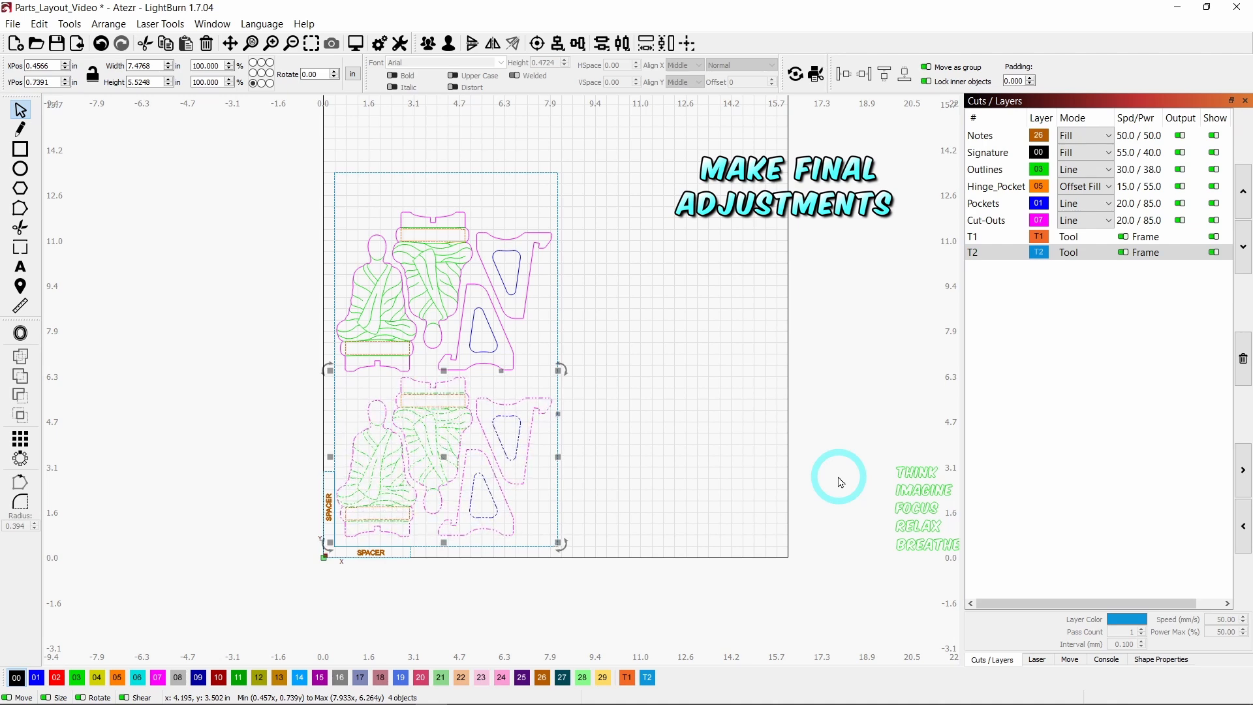
click(660, 500)
- Move the five text words from the right of the work area to its left, at about X -4.68 in, Y 6.02 in
scroll(580, 517, down, 1)
drag(921, 460, 831, 569)
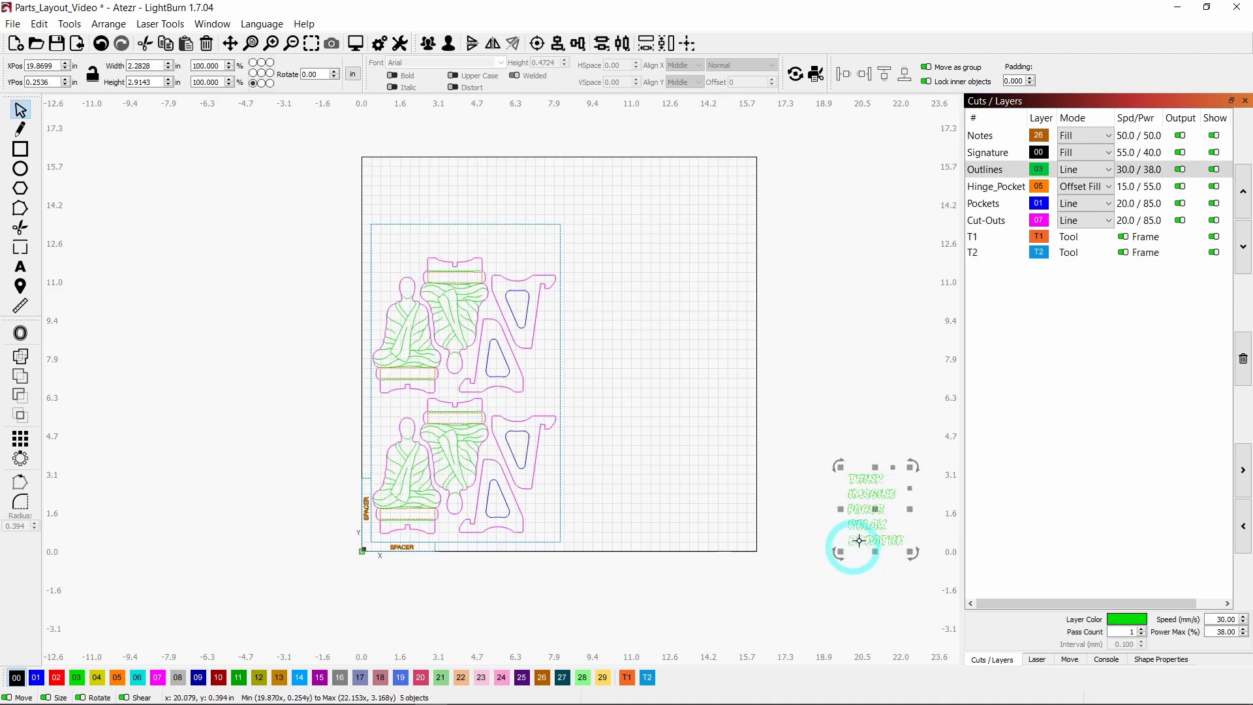
drag(880, 512, 282, 370)
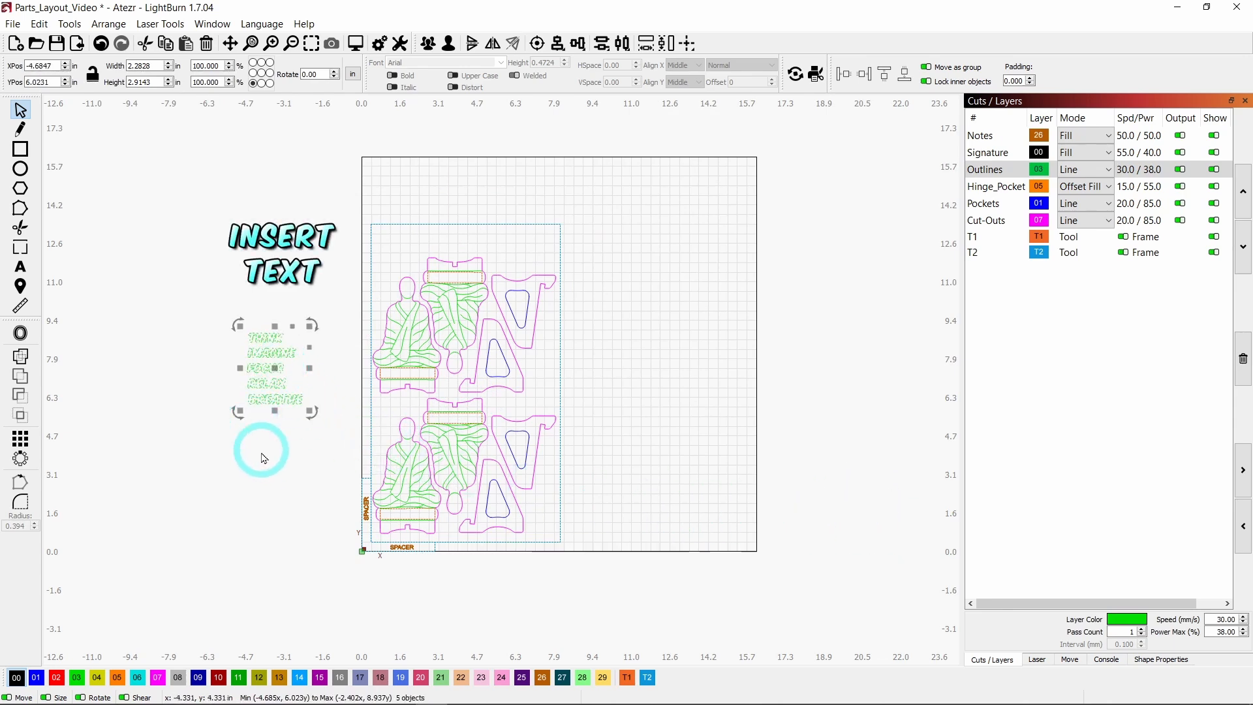
click(260, 448)
- Place the word THINK in the center of the base rectangle of the upper set's upright figure
scroll(261, 369, up, 2)
scroll(294, 346, up, 1)
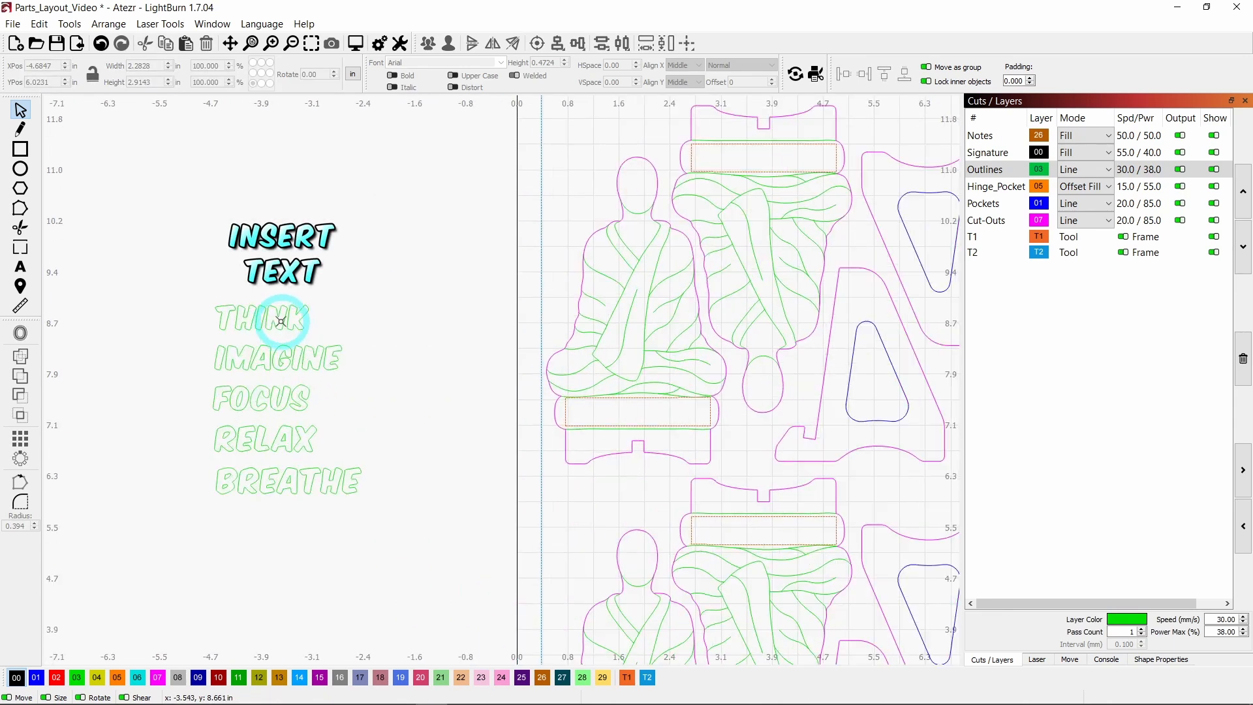
click(259, 320)
drag(260, 318, 639, 414)
scroll(639, 413, up, 2)
scroll(654, 430, up, 2)
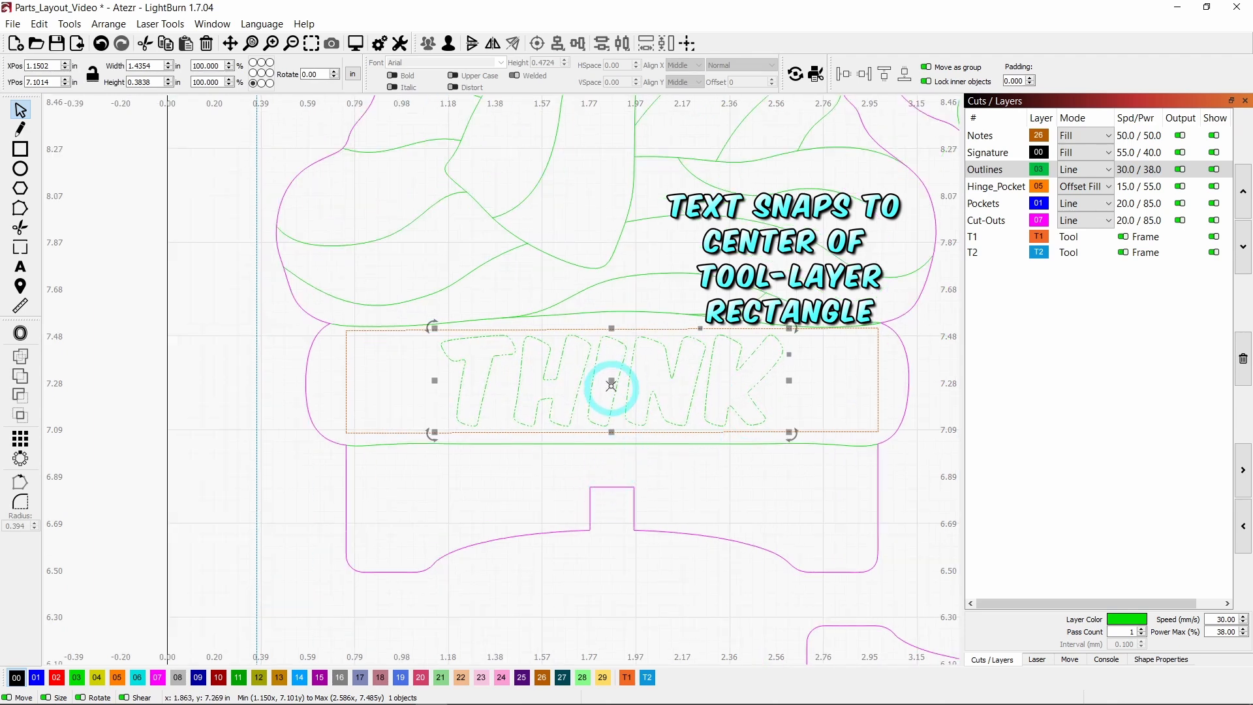
scroll(554, 414, down, 7)
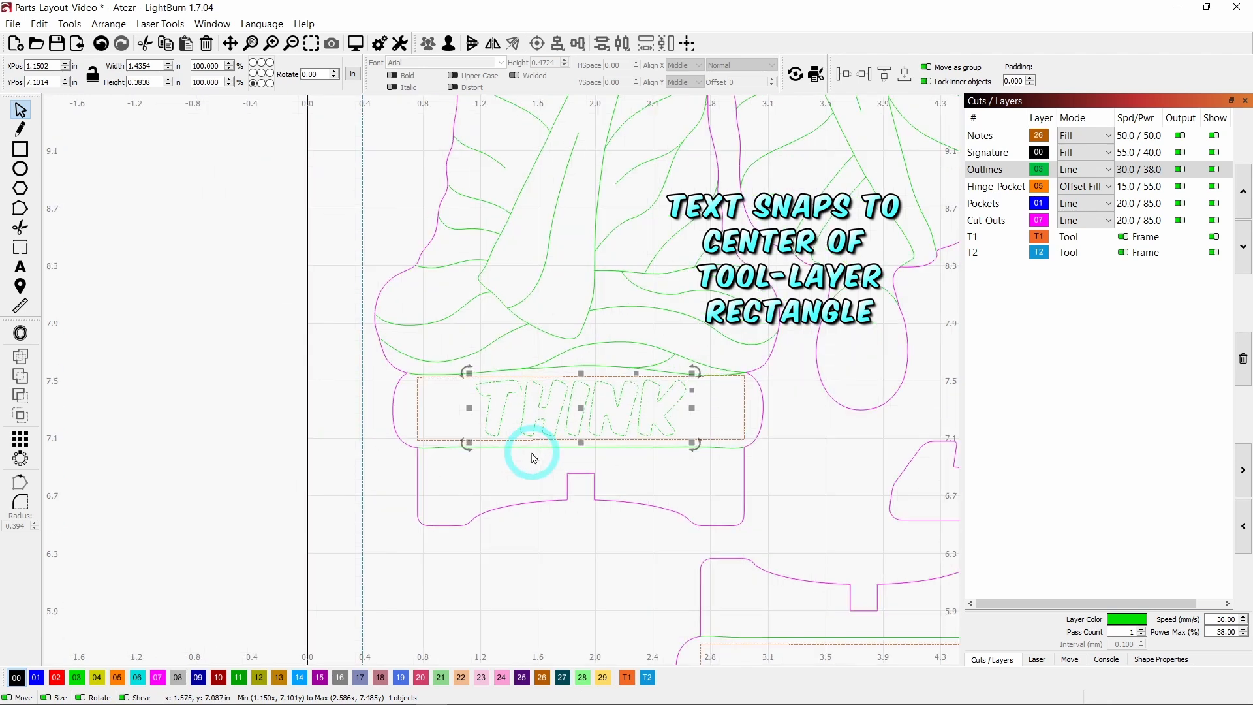
click(327, 530)
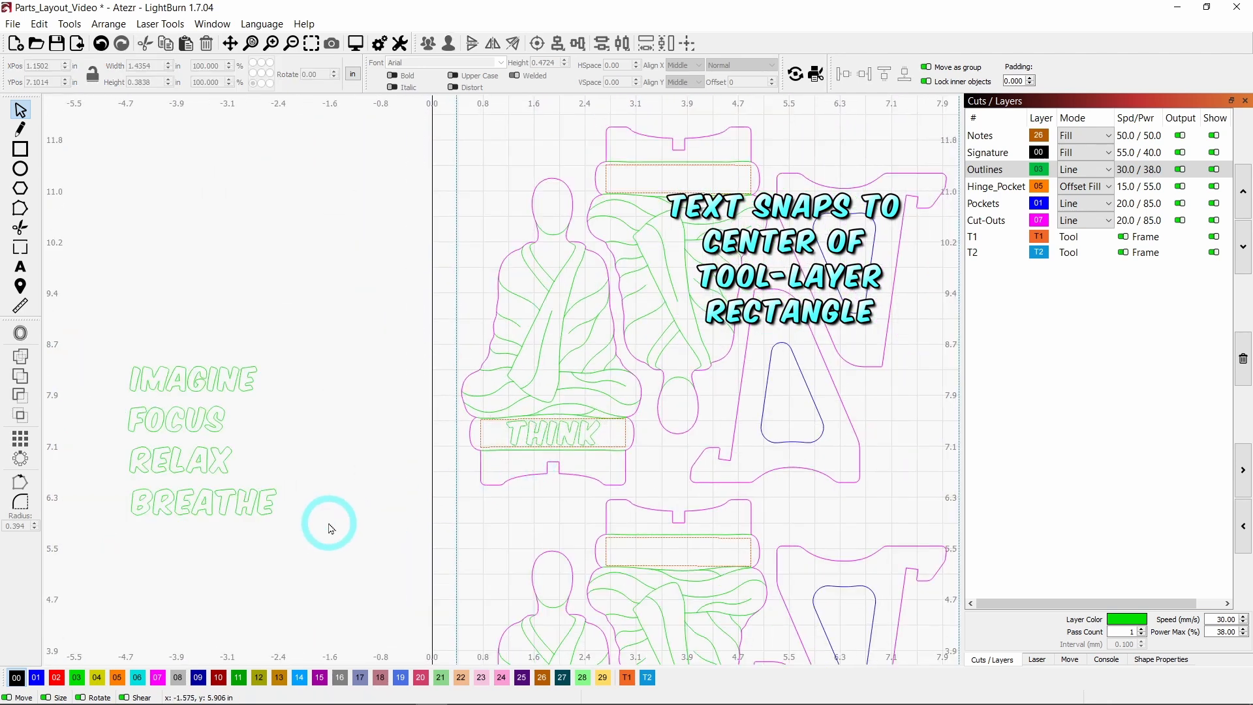
- Place the word RELAX in the center of the base rectangle of the lower set's upright figure
scroll(347, 515, down, 3)
scroll(369, 444, down, 1)
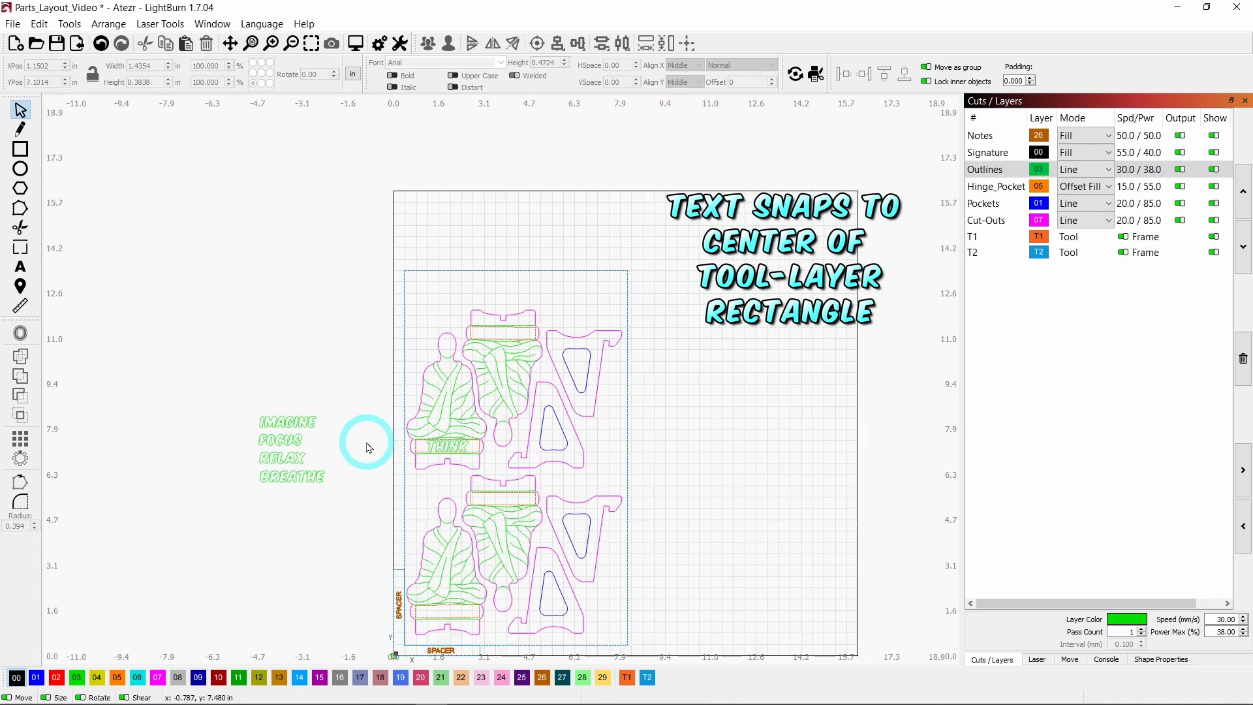
scroll(318, 463, down, 2)
scroll(310, 606, up, 3)
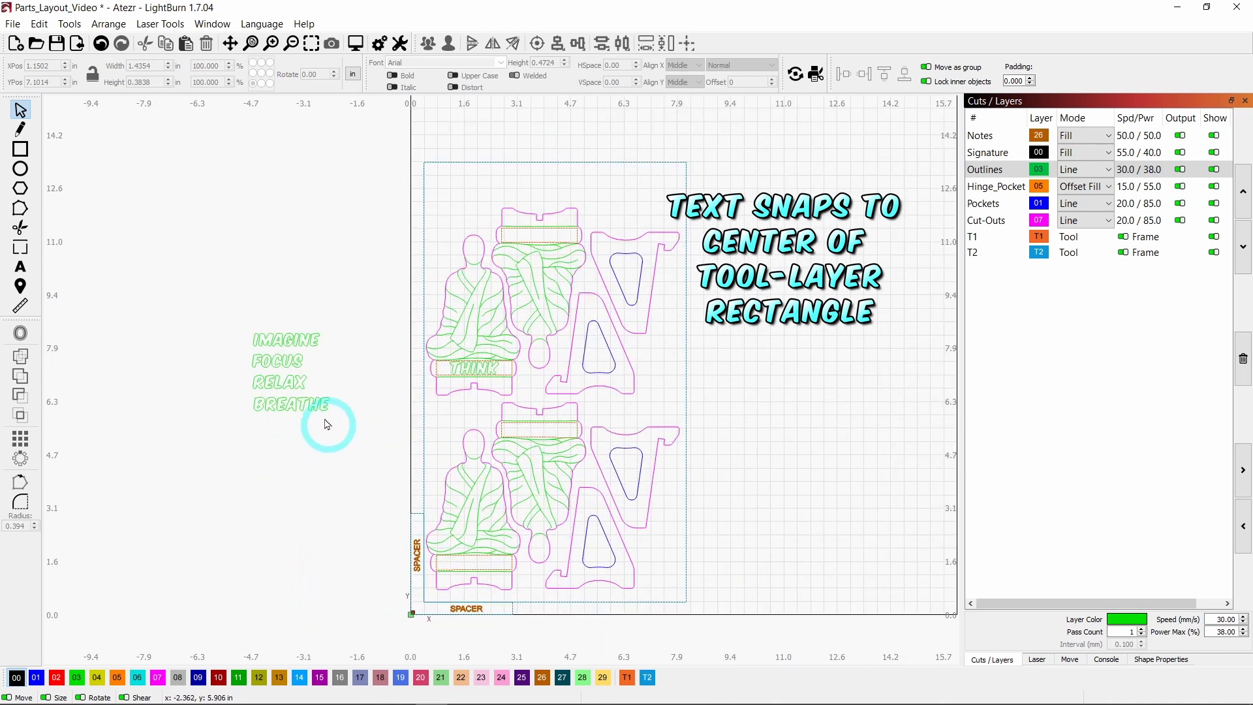
click(283, 381)
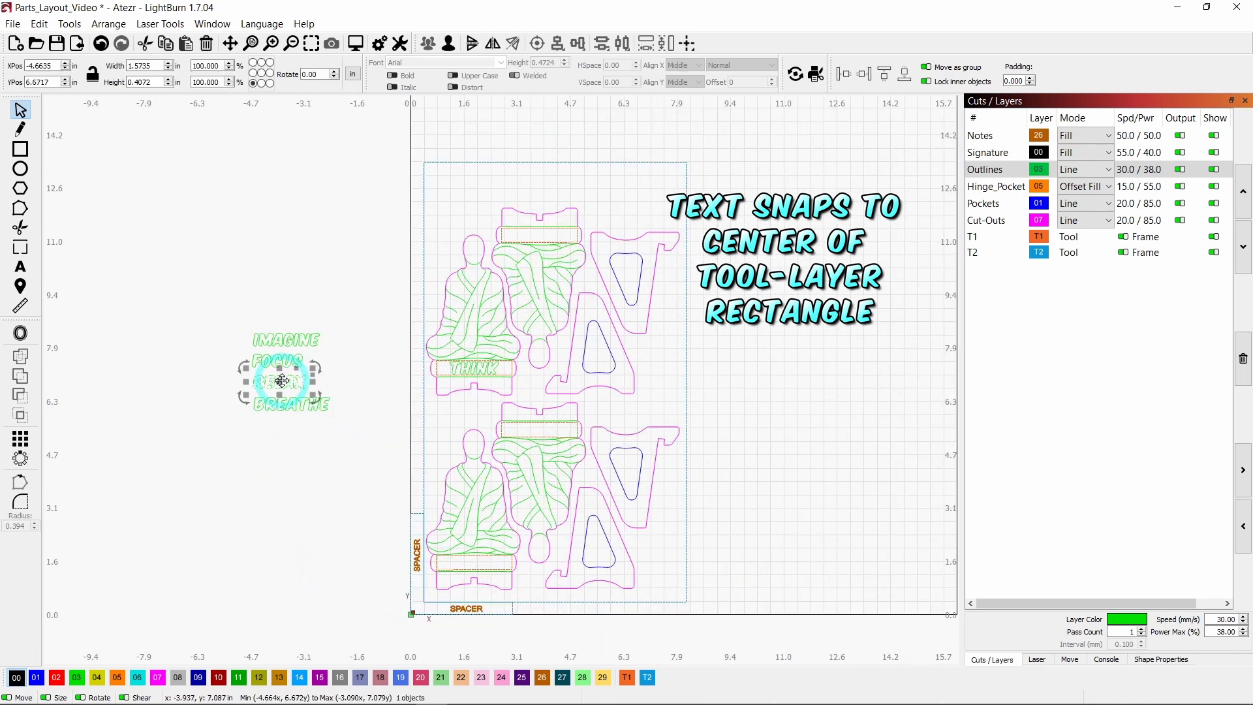
drag(281, 381, 478, 562)
scroll(477, 566, up, 5)
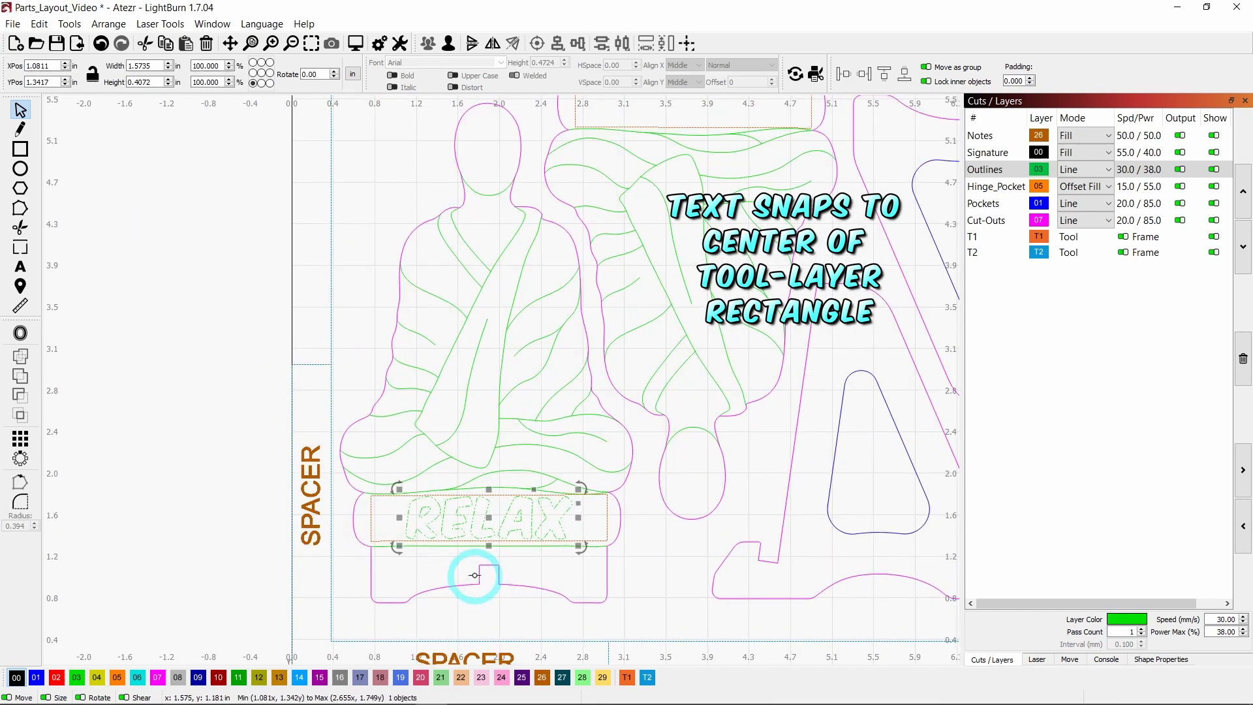
scroll(477, 571, down, 8)
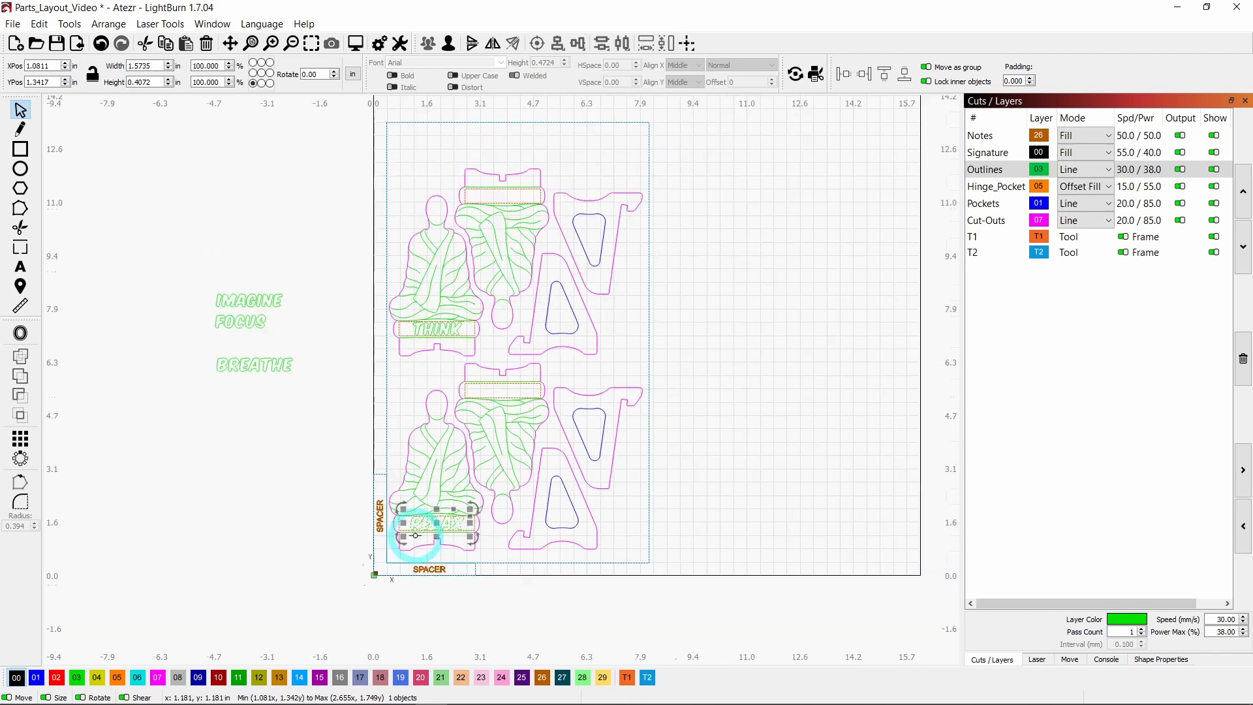
click(320, 496)
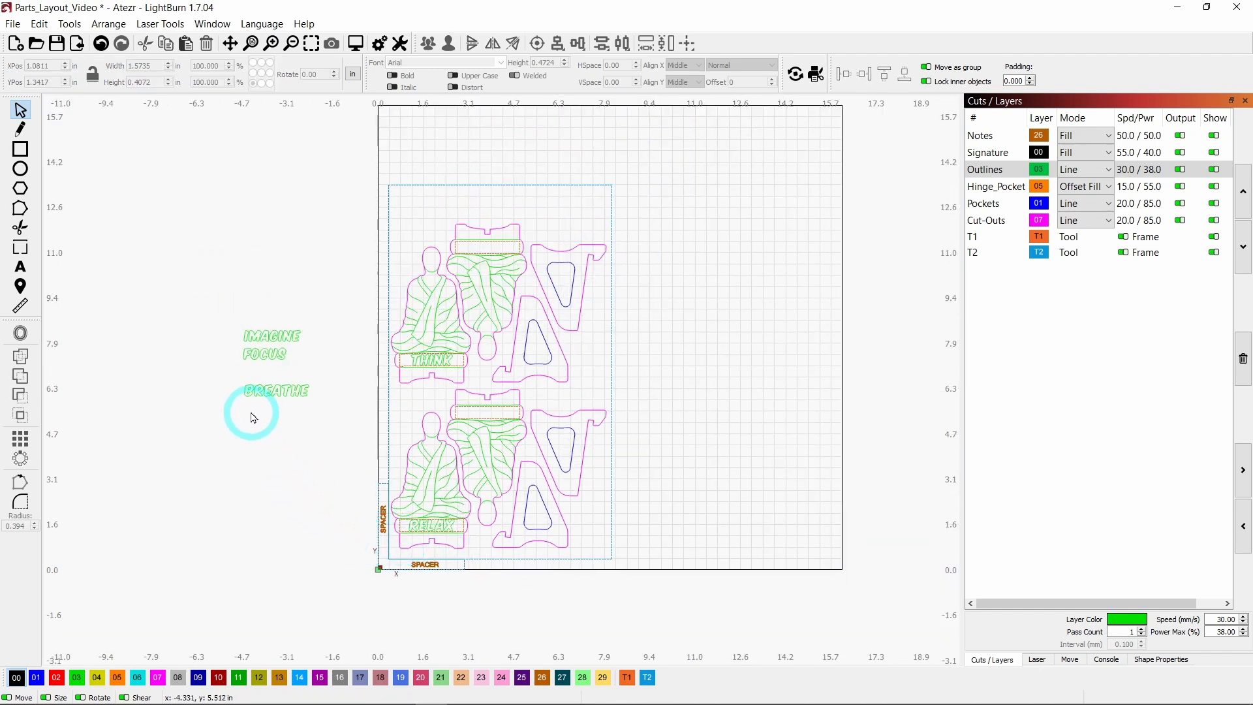
- Place the word FOCUS in the base rectangle of the upper set's upside-down figure and mirror it horizontally and vertically
scroll(267, 394, up, 2)
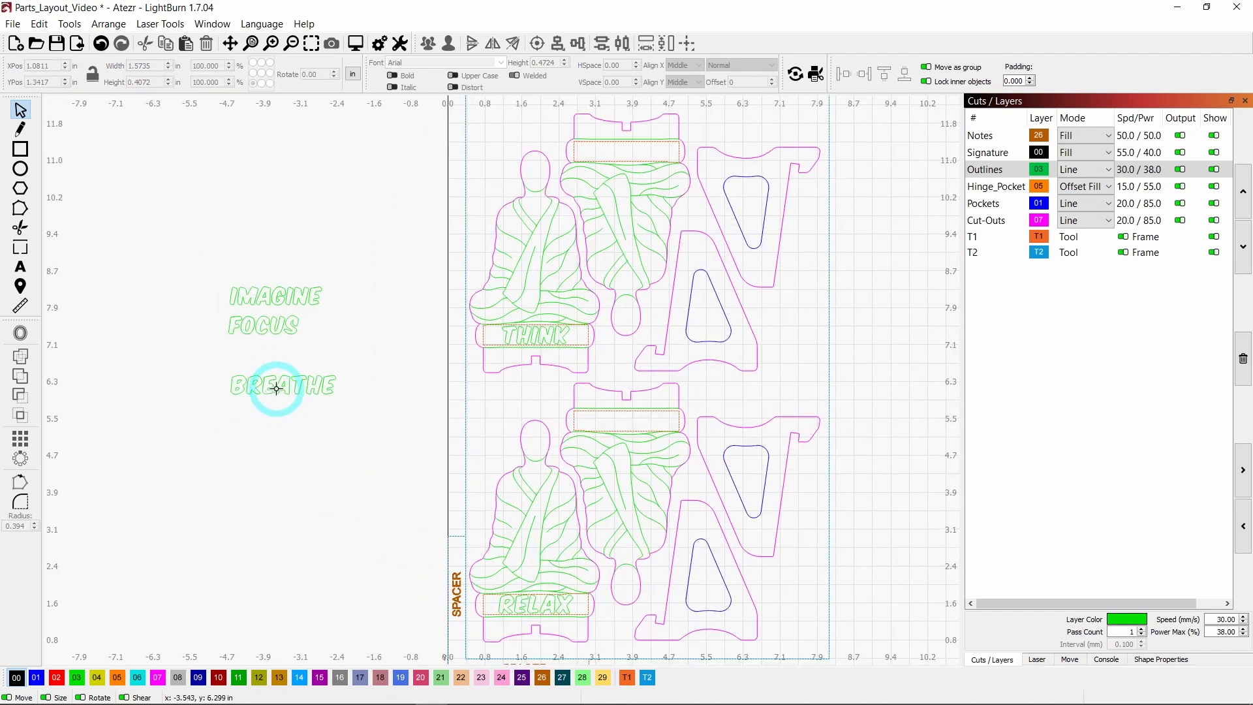
click(264, 324)
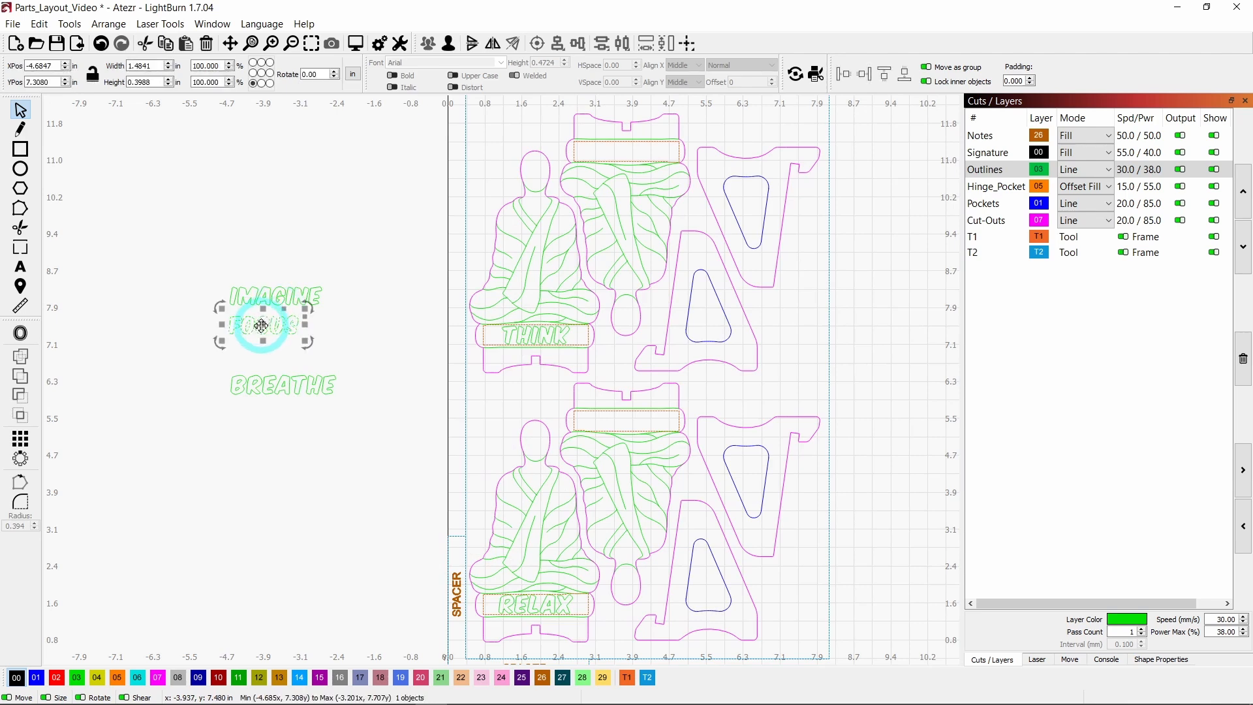
drag(263, 324, 626, 153)
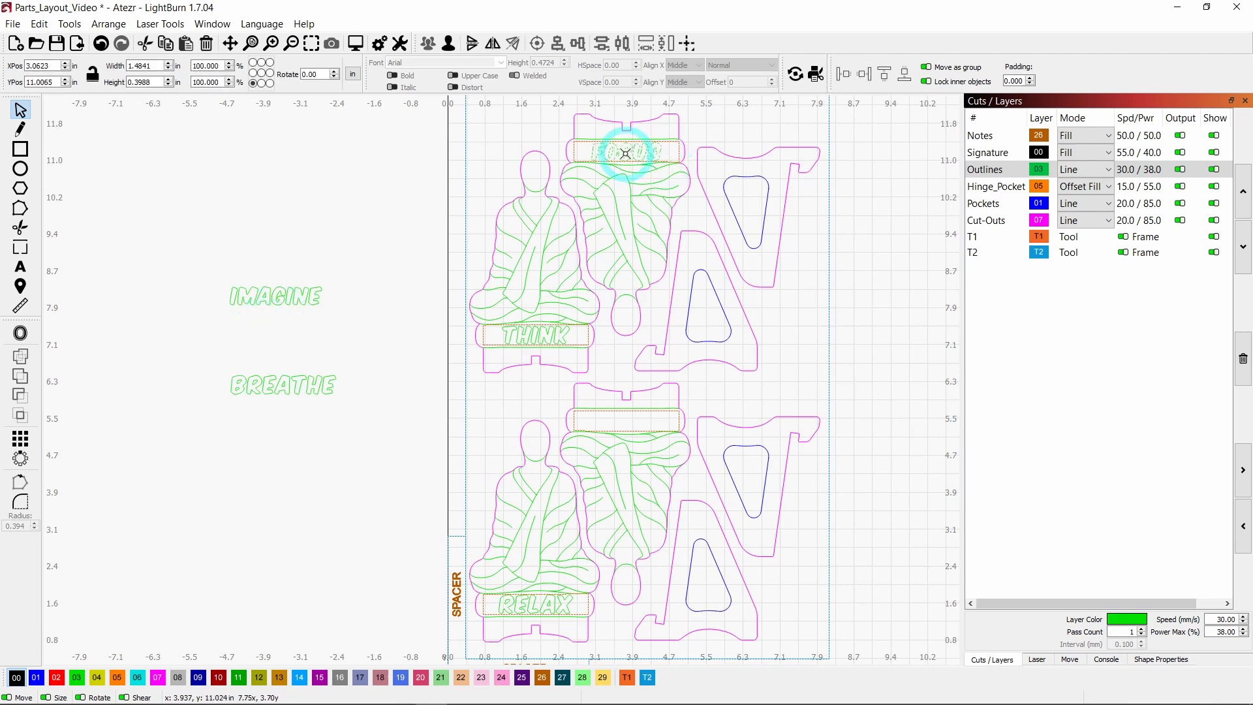
scroll(637, 201, down, 2)
scroll(651, 154, up, 4)
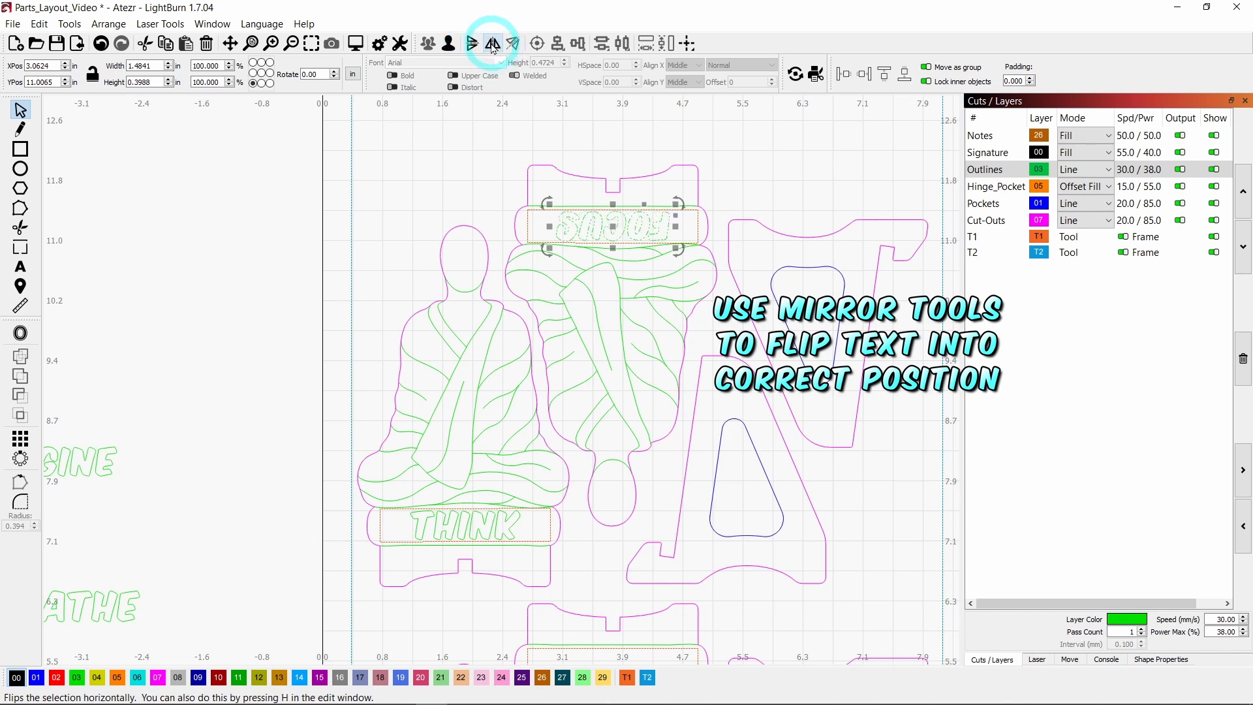
- Place the word IMAGINE in the base rectangle of the lower set's upside-down figure and mirror it horizontally and vertically
scroll(601, 279, up, 4)
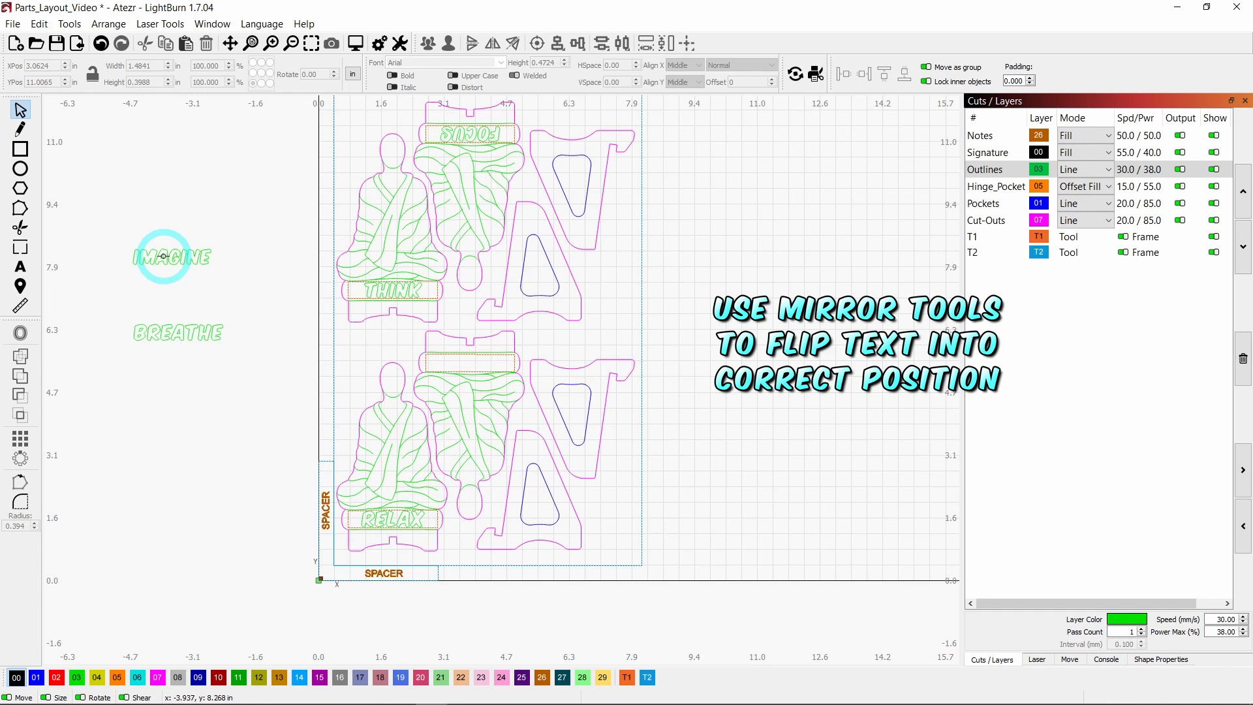
click(164, 256)
drag(170, 256, 469, 369)
scroll(470, 364, up, 3)
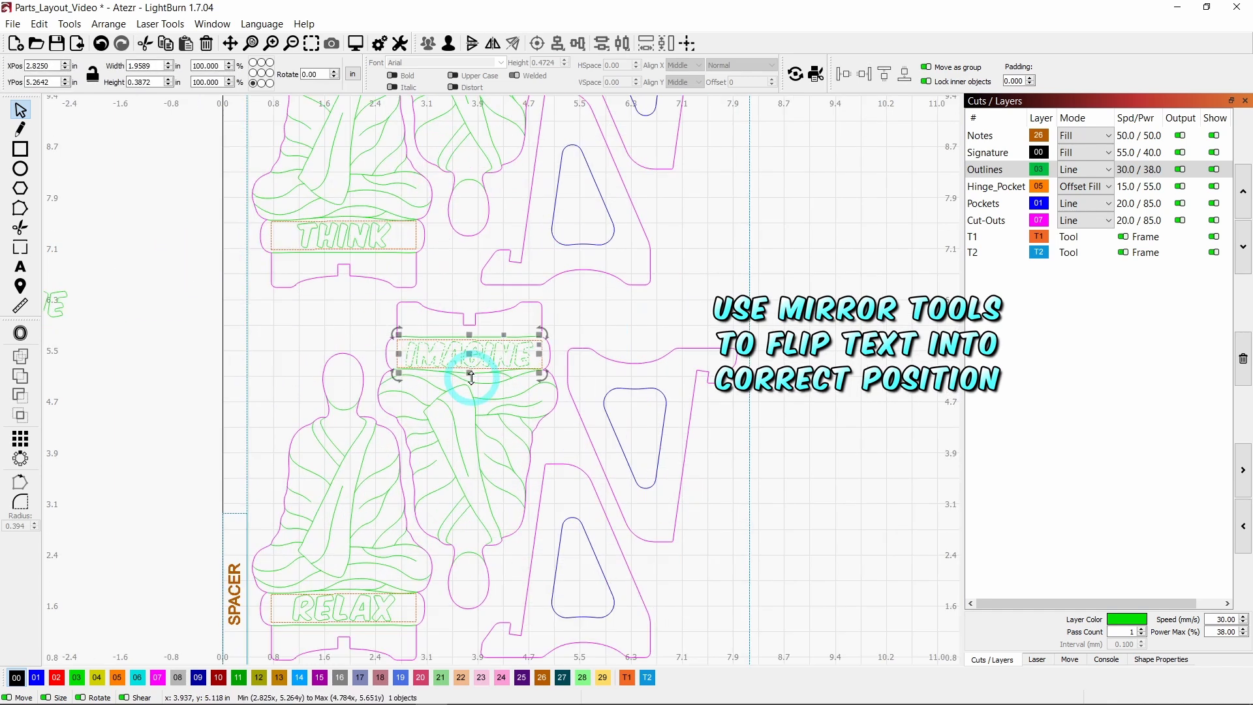
scroll(532, 388, down, 2)
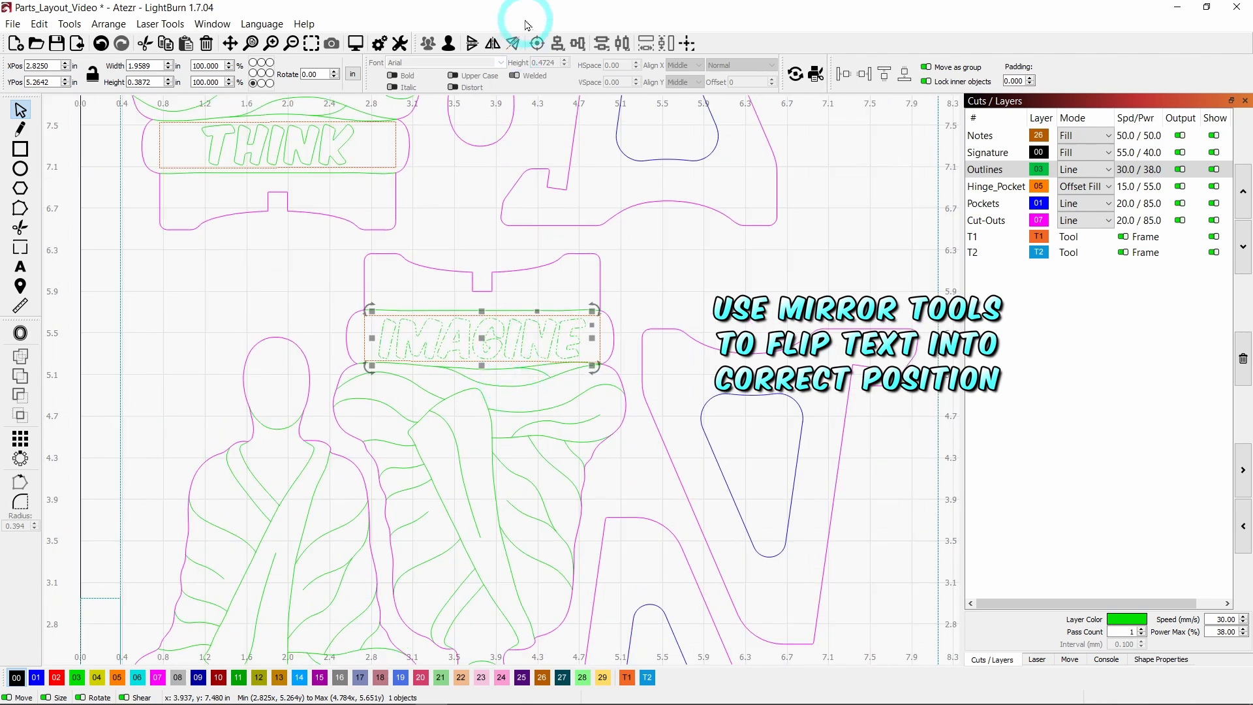
click(494, 46)
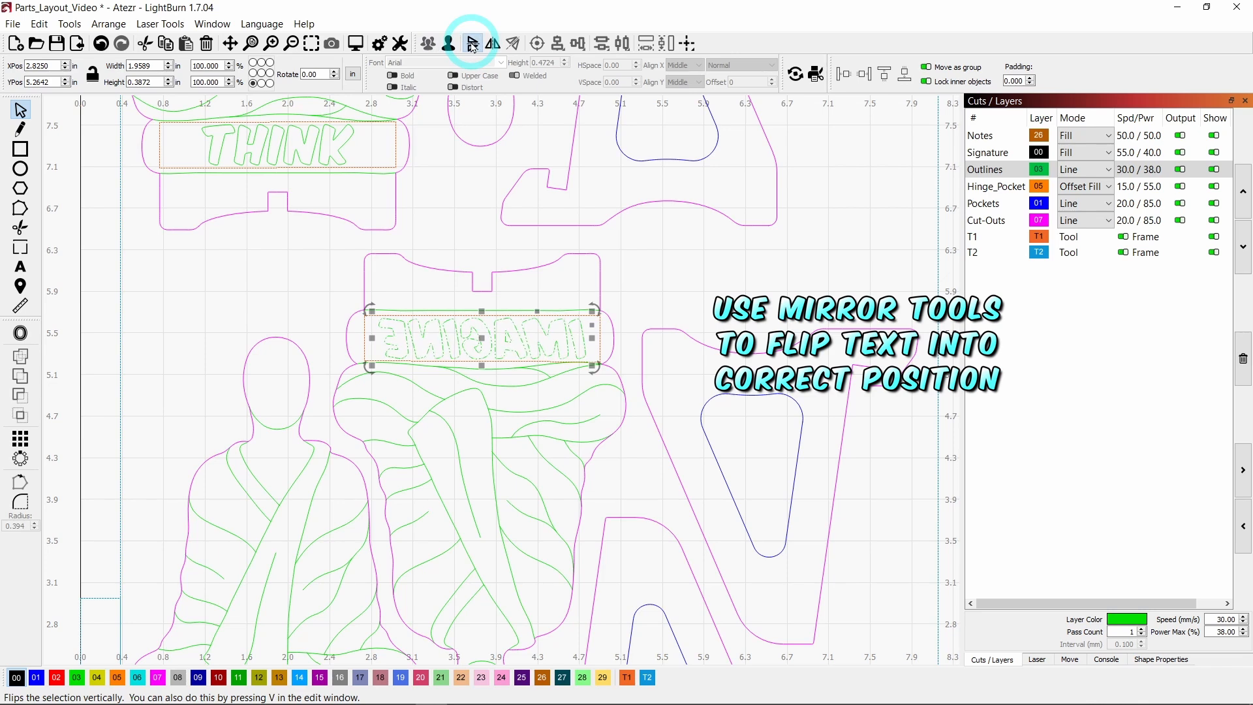
click(472, 45)
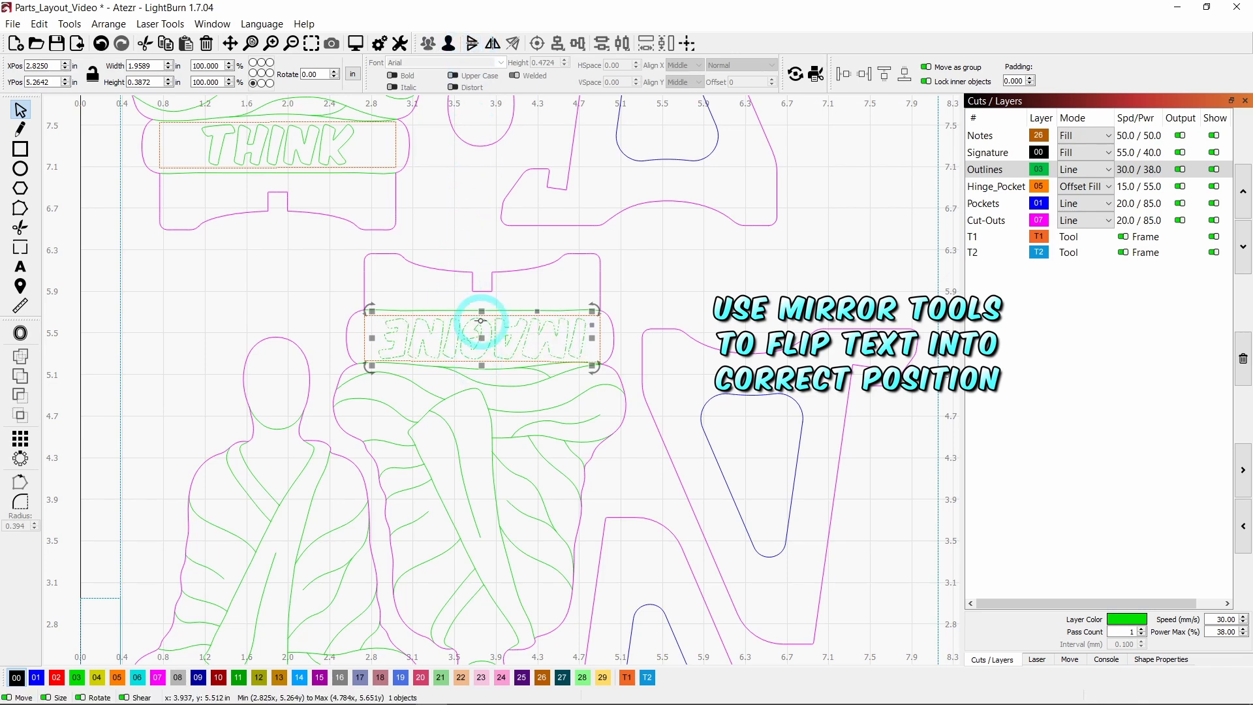
- Select all the nested parts on the material sheet and preview the cut, examining the part layout and the words' orientation
scroll(481, 323, down, 2)
scroll(447, 431, down, 3)
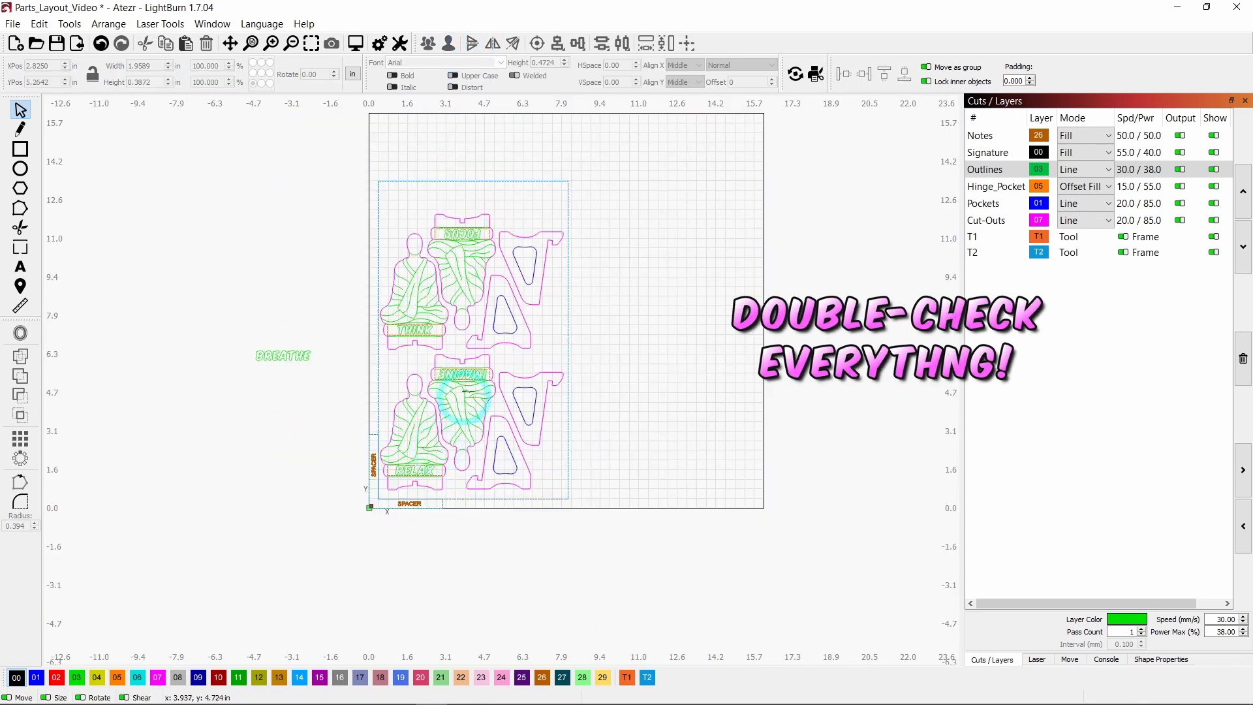
drag(547, 205, 395, 498)
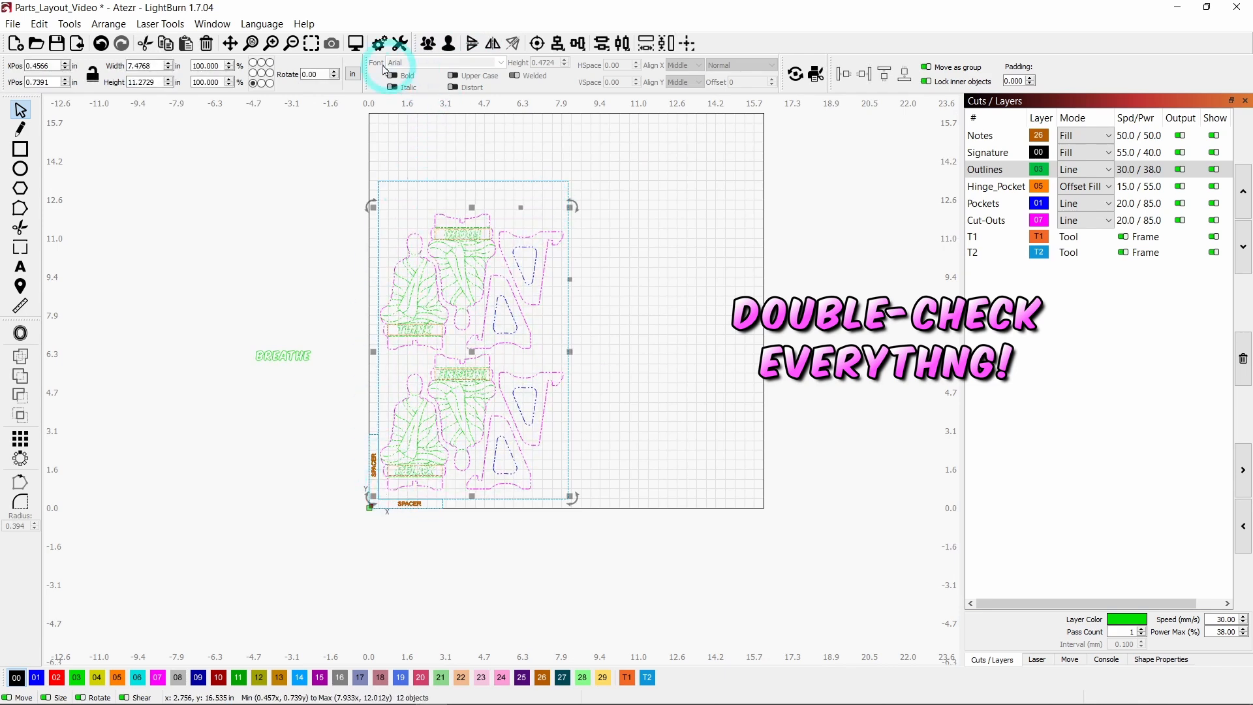
click(357, 45)
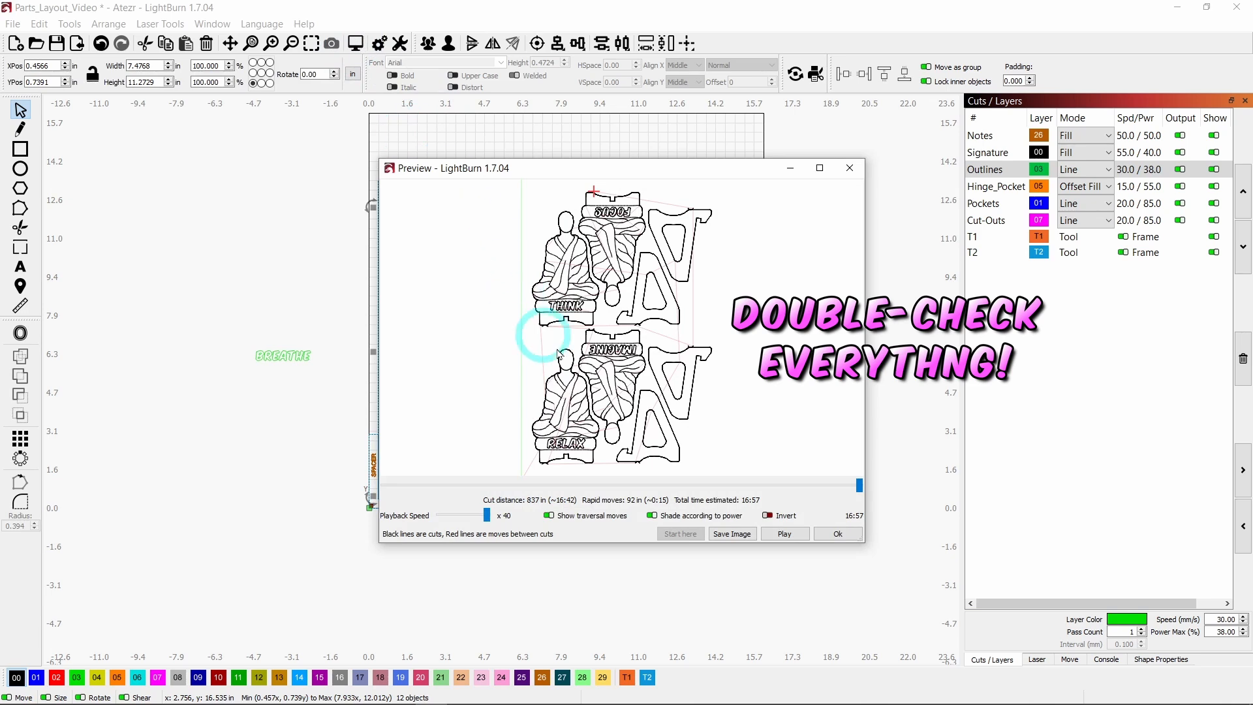
scroll(695, 359, up, 2)
scroll(705, 361, up, 2)
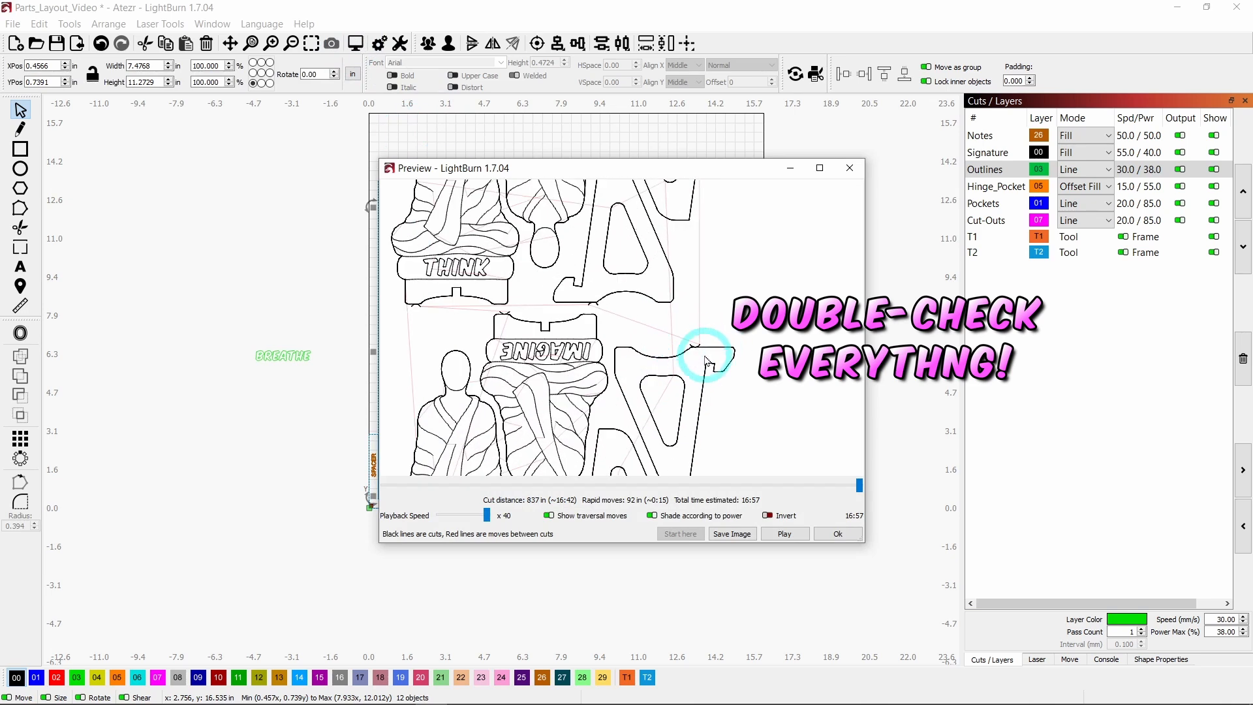
scroll(705, 358, down, 4)
scroll(711, 239, up, 5)
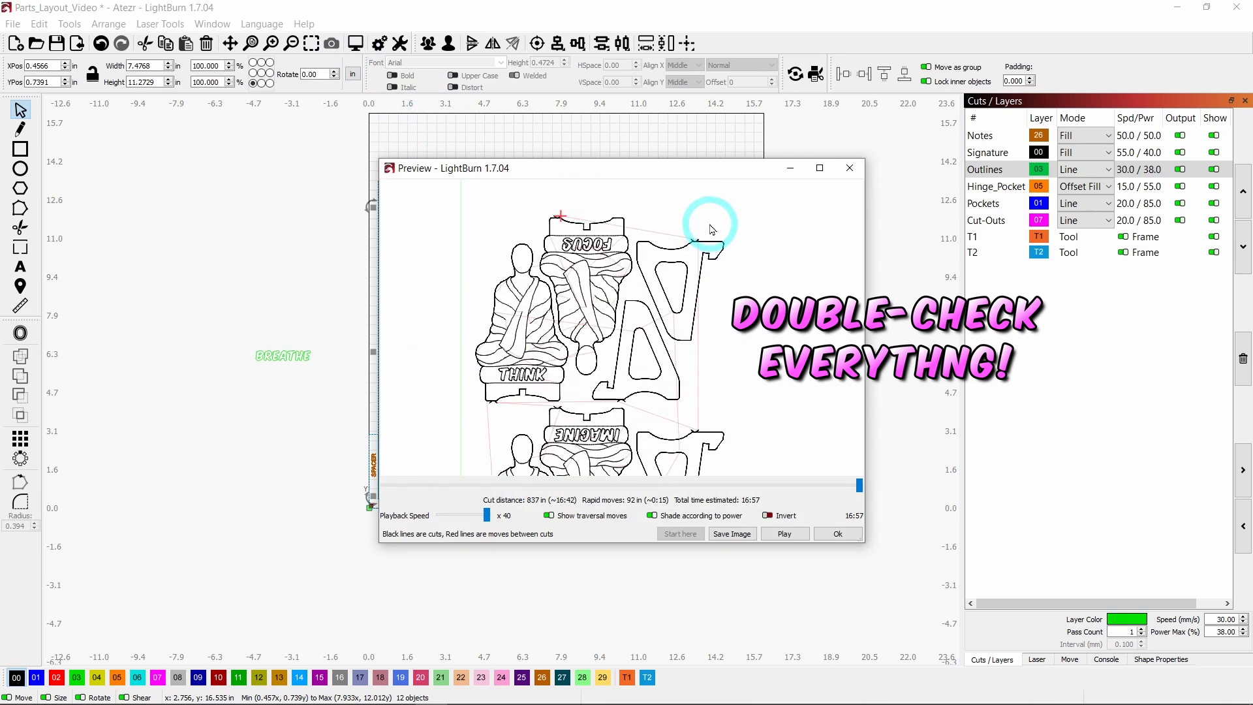